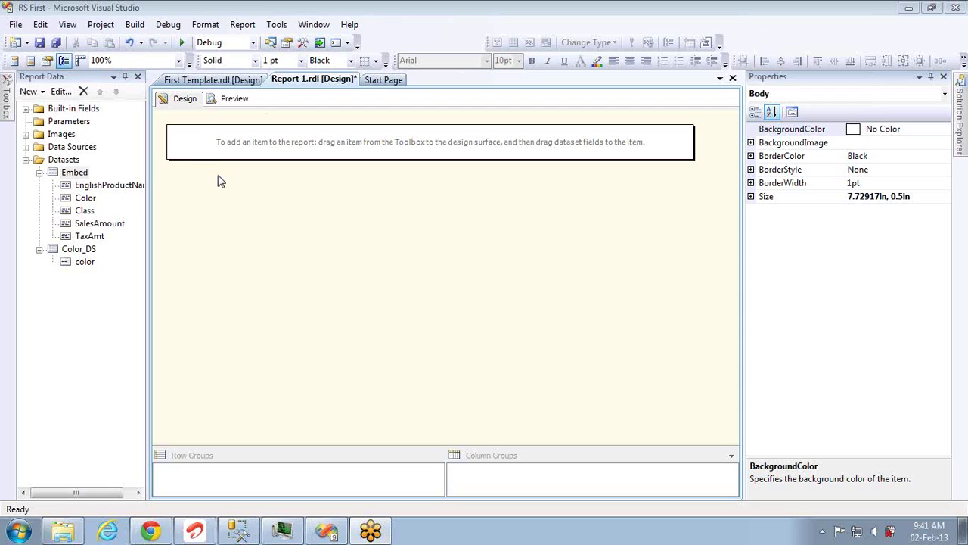
Step: Insert a table on the report body and bind its first two columns to Class and Color
left_click(82, 173)
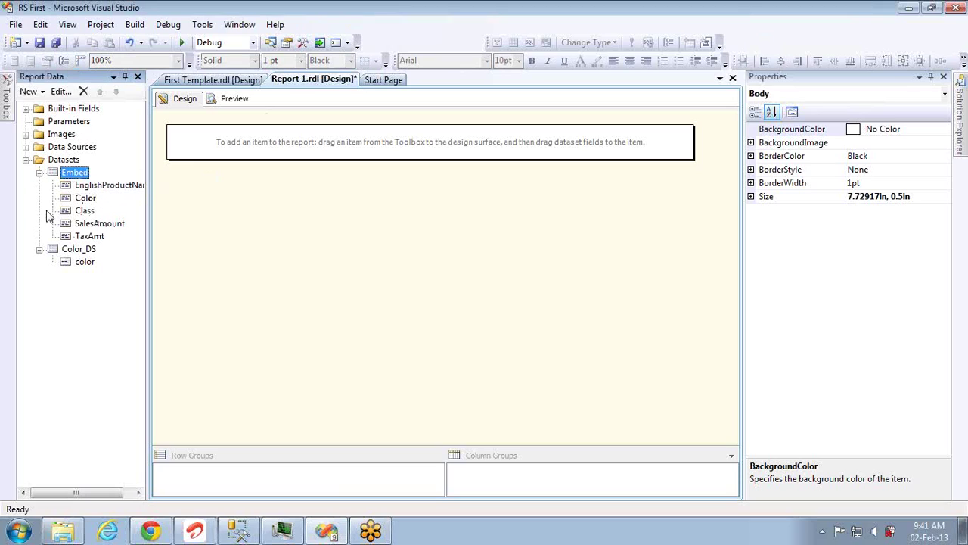
left_click(8, 115)
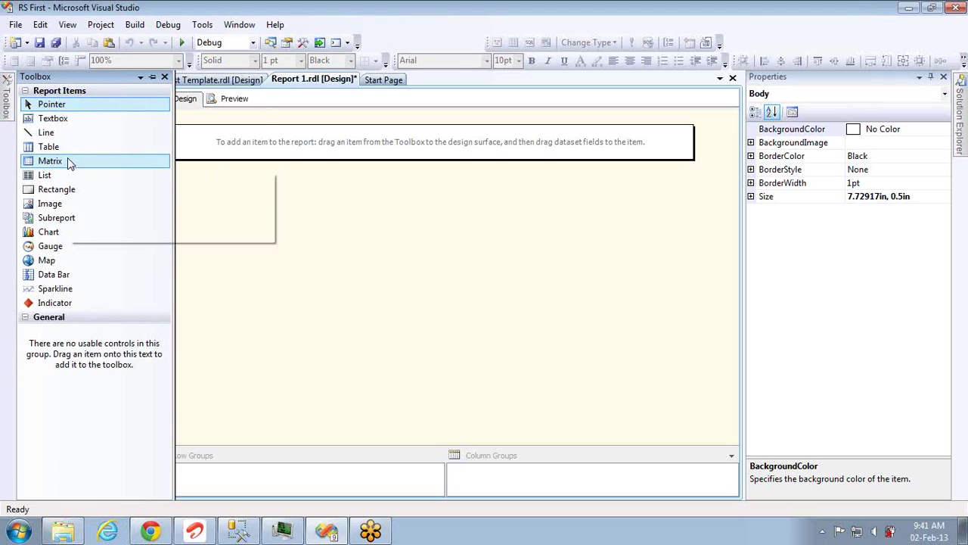
left_click_drag(68, 150, 182, 138)
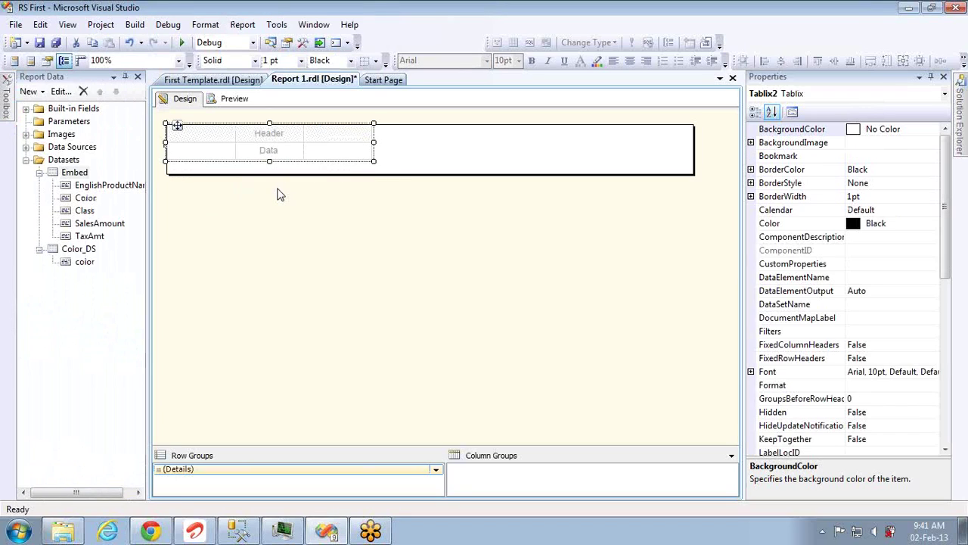
left_click(231, 149)
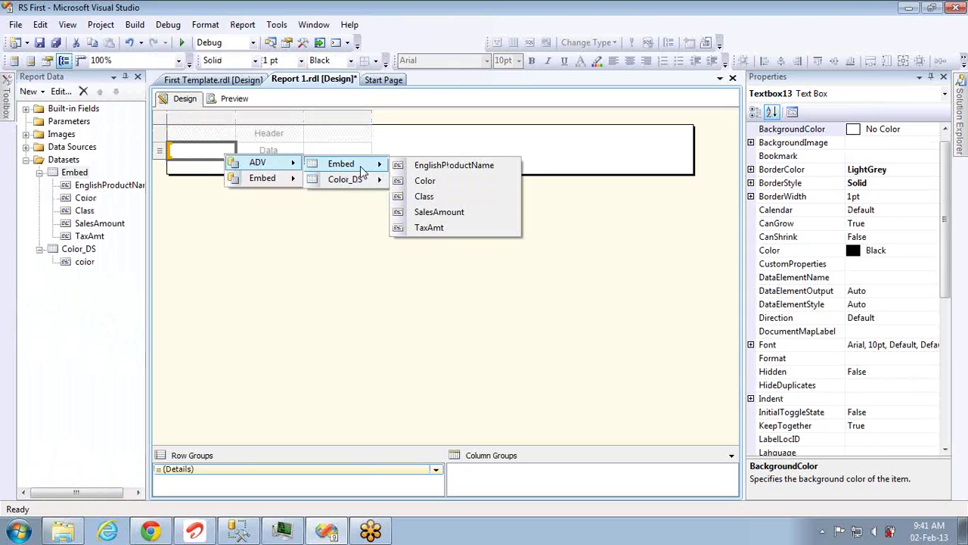
mouse_move(341, 163)
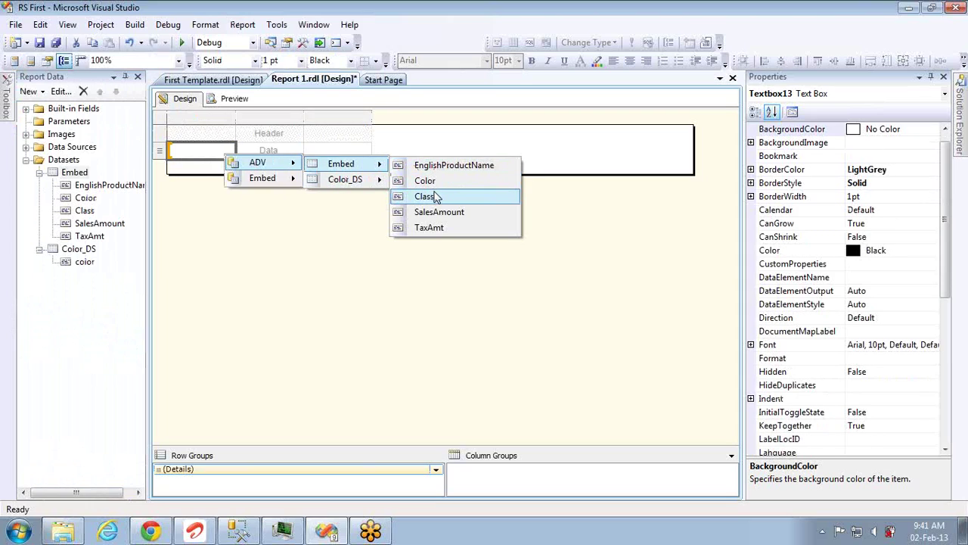
left_click(427, 196)
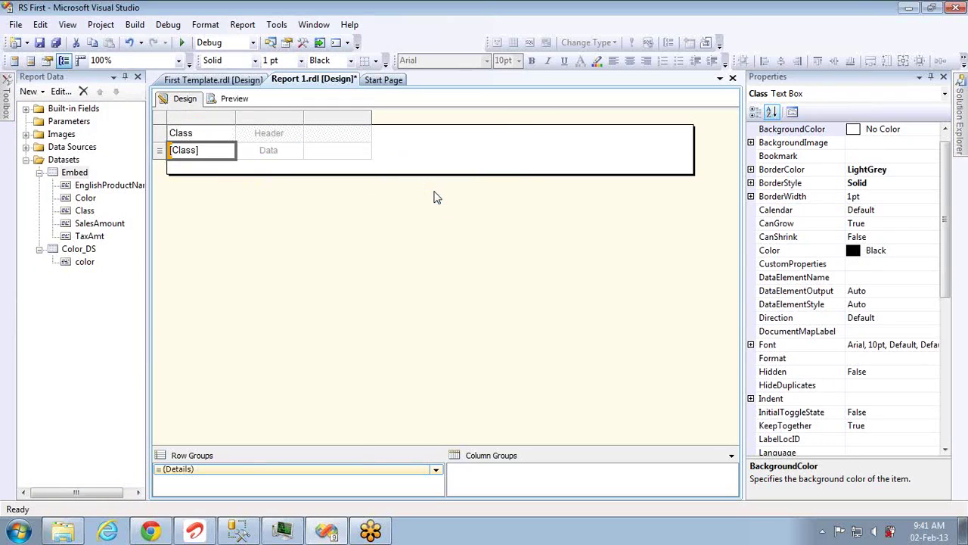
left_click(297, 149)
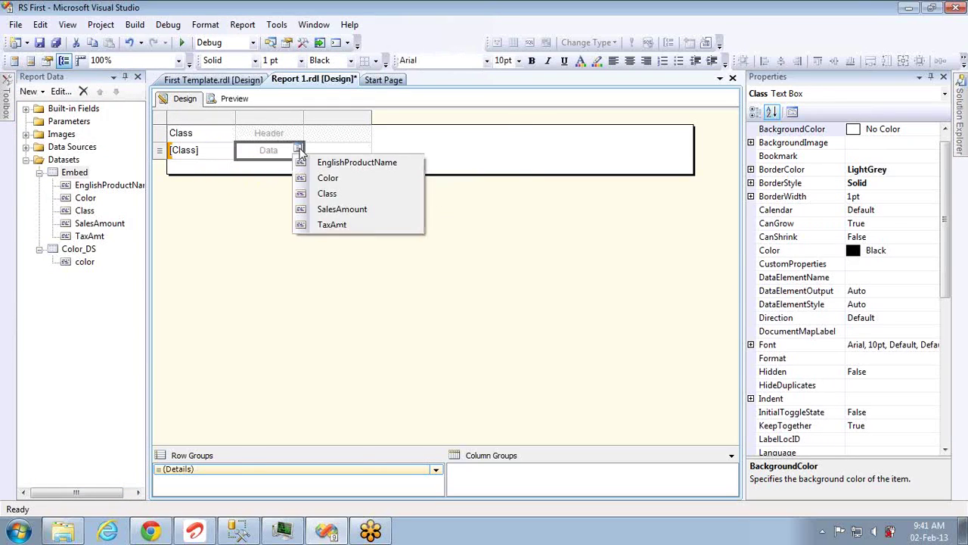
left_click(335, 180)
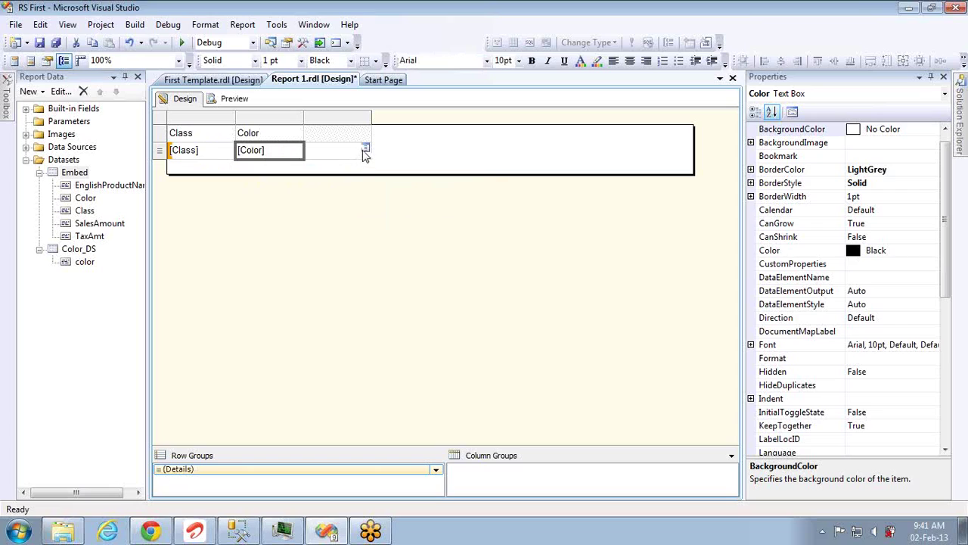
Step: Bind the third column to EnglishProductName and add two more columns to its right
left_click(364, 150)
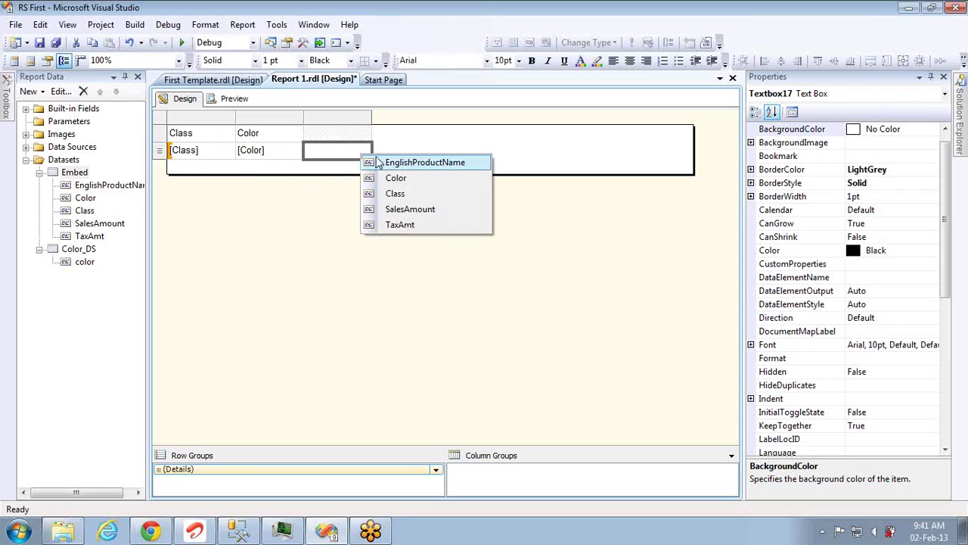
right_click(354, 117)
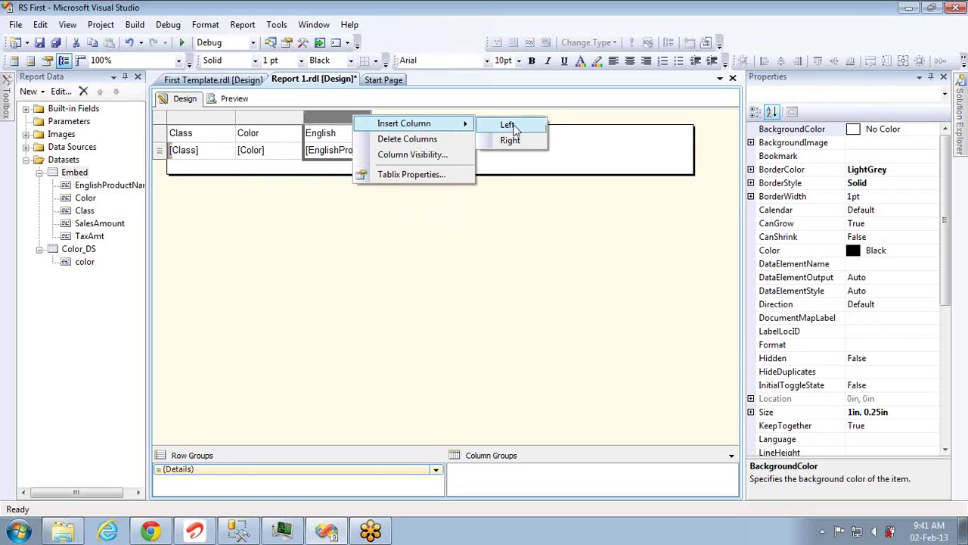
left_click(512, 141)
right_click(424, 117)
mouse_move(484, 120)
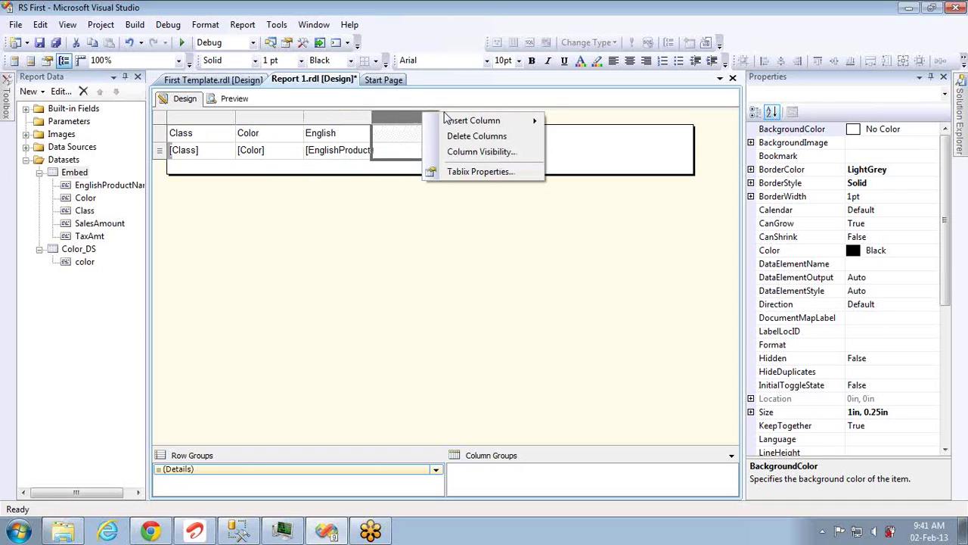
left_click(579, 138)
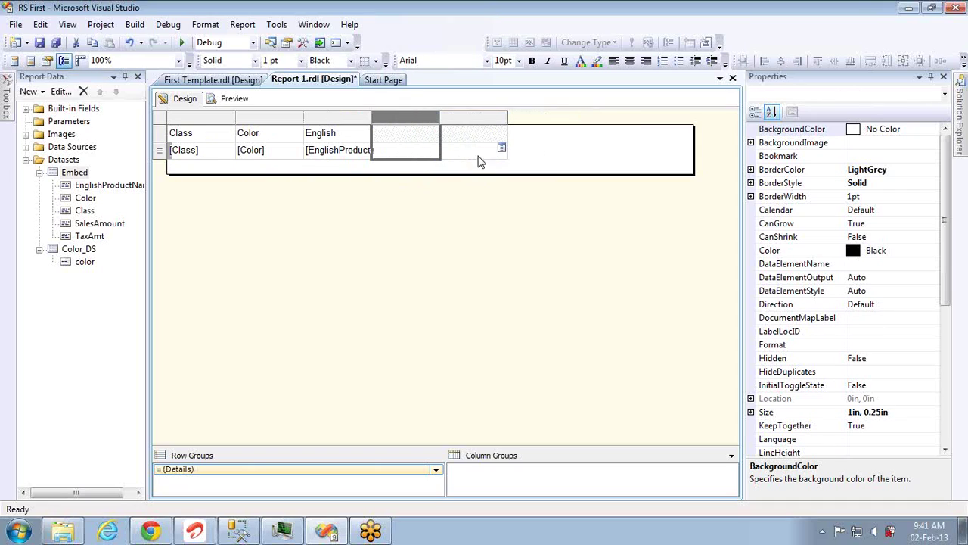
Step: Bind the two new columns to SalesAmount and TaxAmt
left_click(435, 149)
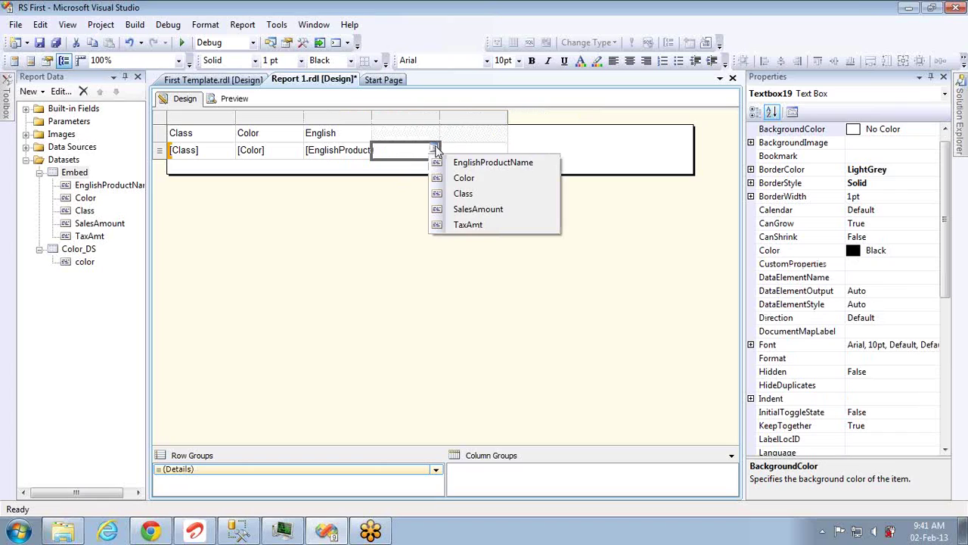
left_click(478, 208)
left_click(501, 150)
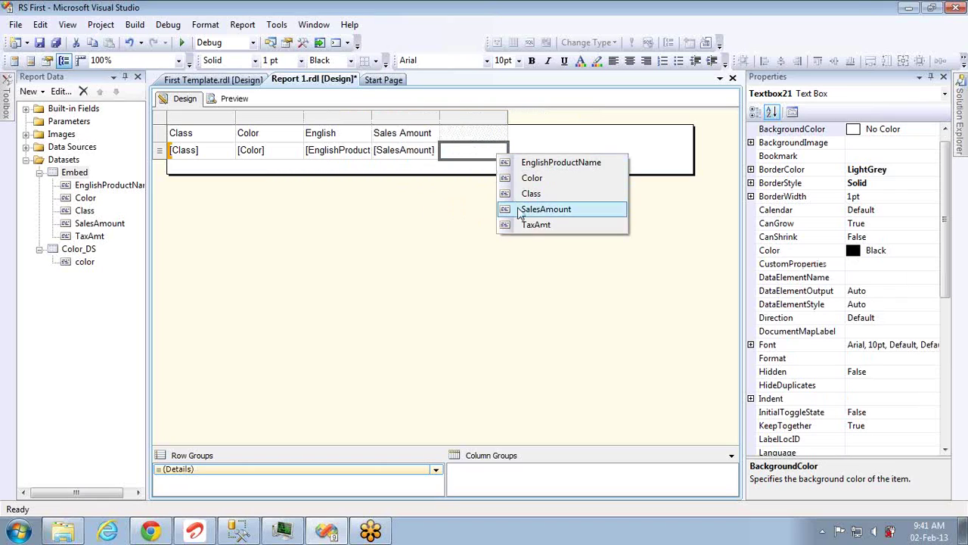
left_click(535, 224)
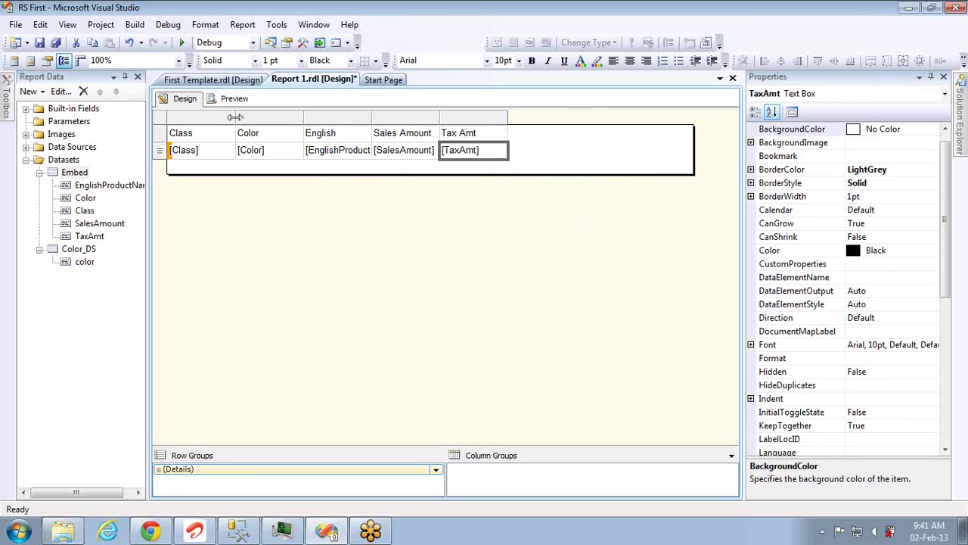
Step: Widen the Class, Color, English Product Name and Sales Amount columns
left_click_drag(235, 117, 250, 116)
left_click(316, 118)
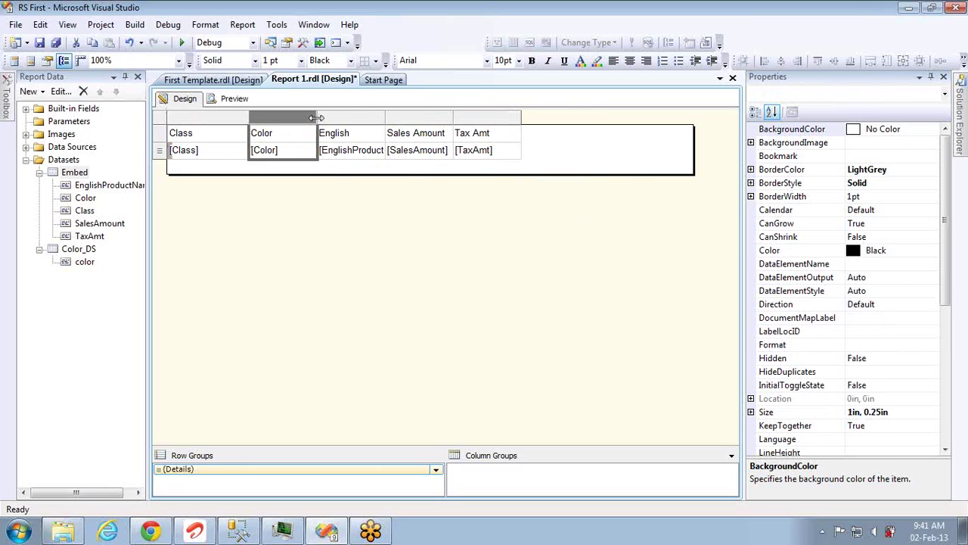
left_click_drag(317, 118, 336, 118)
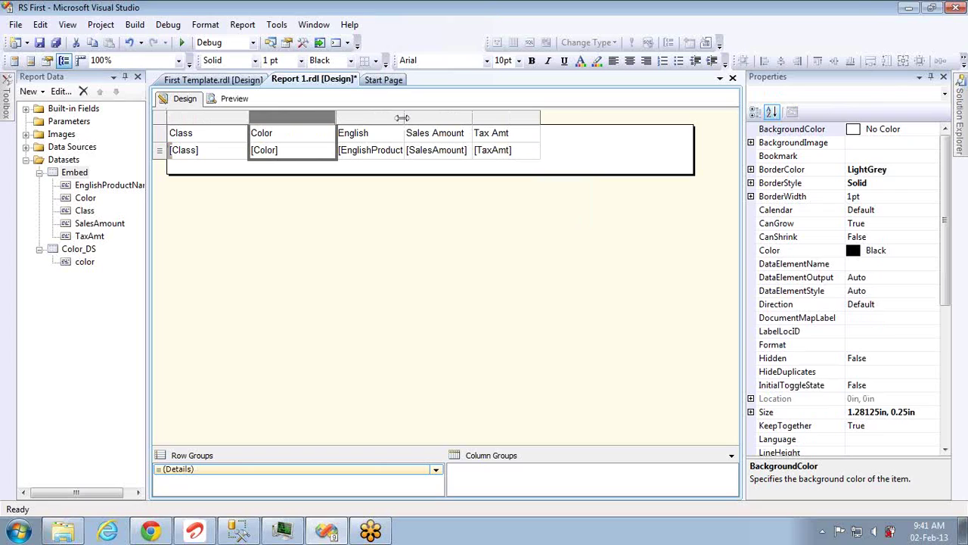
left_click_drag(402, 118, 550, 129)
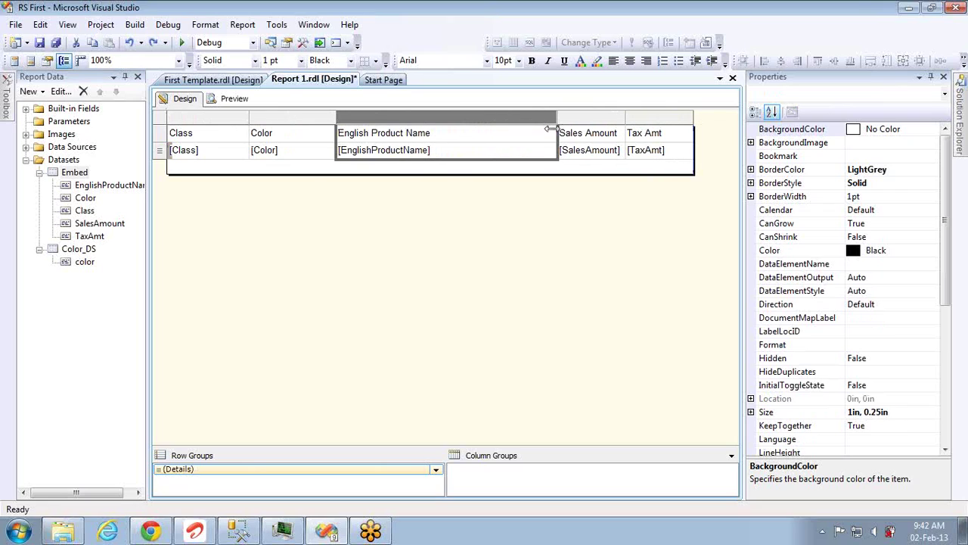
left_click(557, 132)
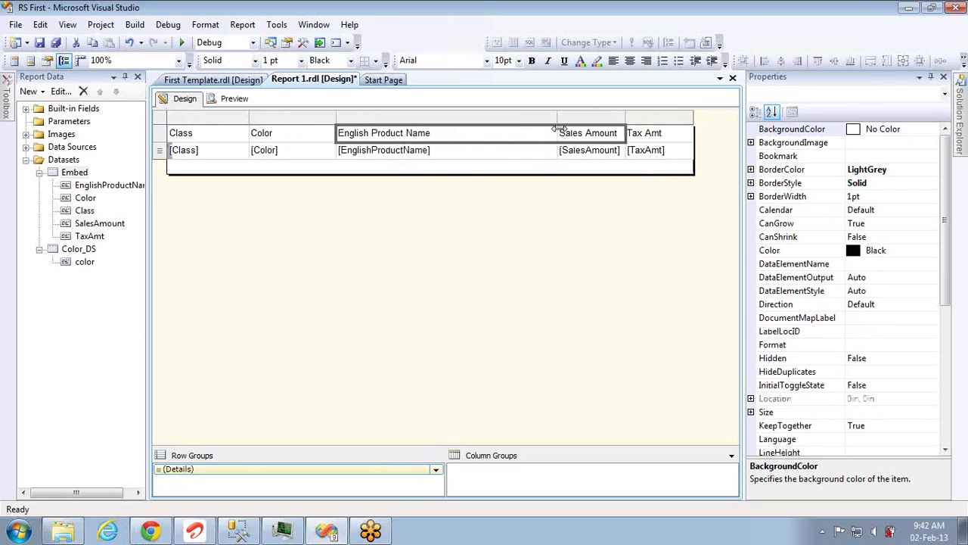
left_click_drag(557, 119, 575, 121)
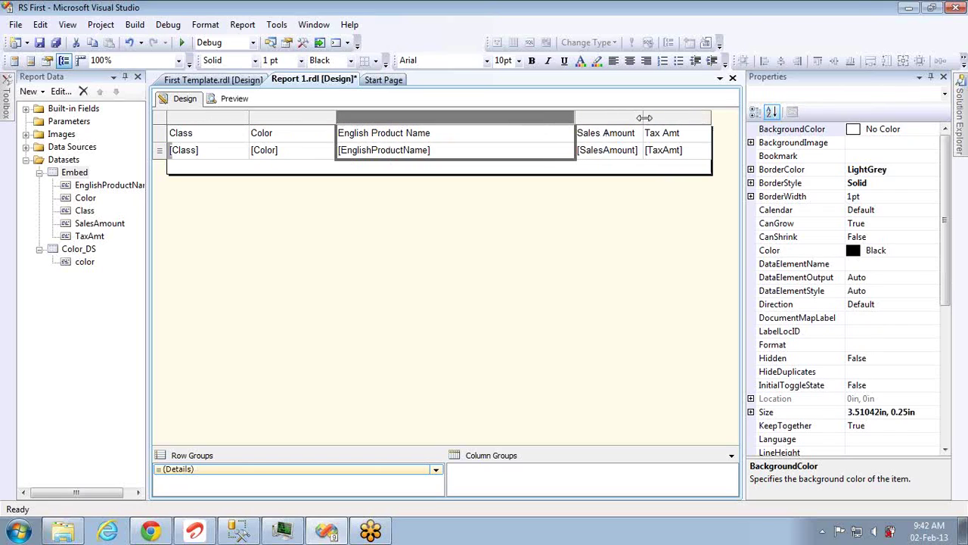
left_click_drag(643, 118, 662, 118)
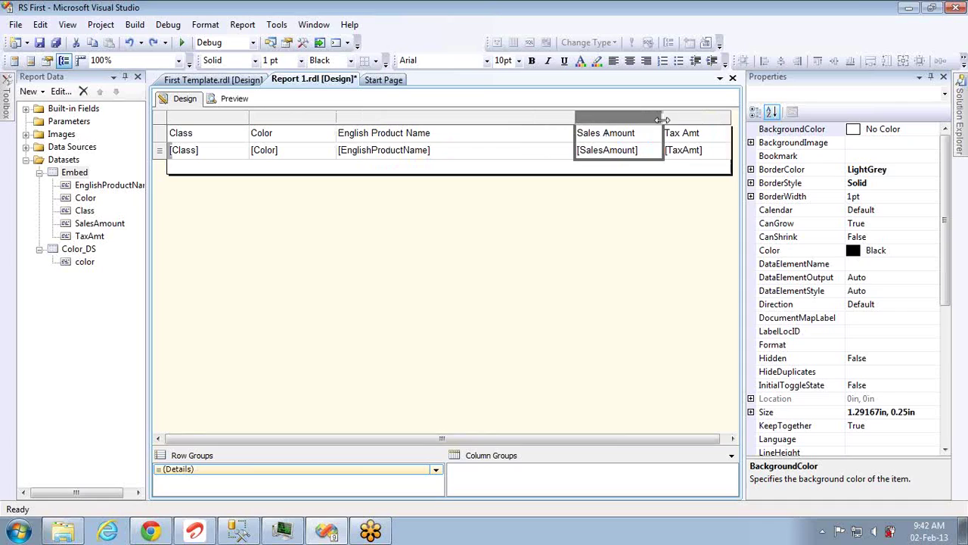
Step: Right-align the Sales Amount and Tax Amt columns
left_click(725, 117)
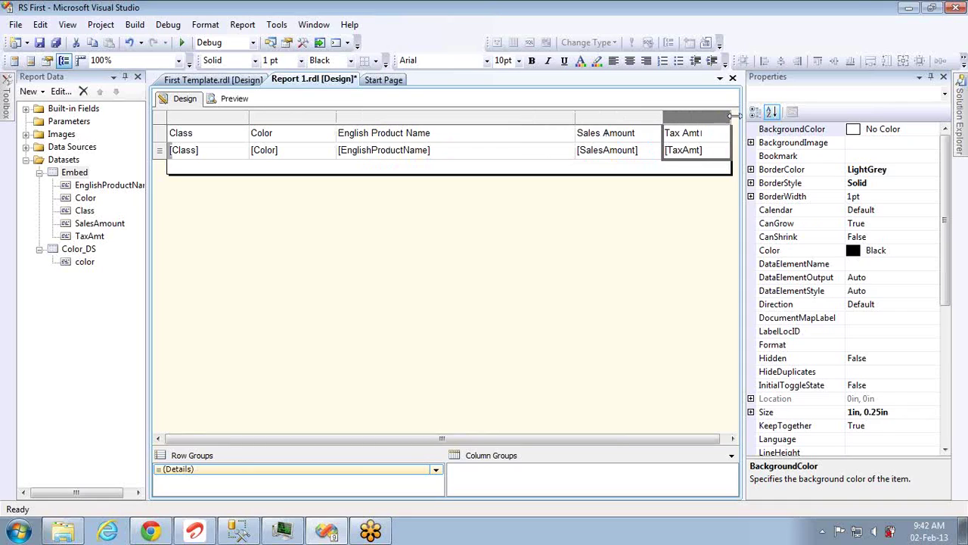
left_click(643, 118, "ctrl")
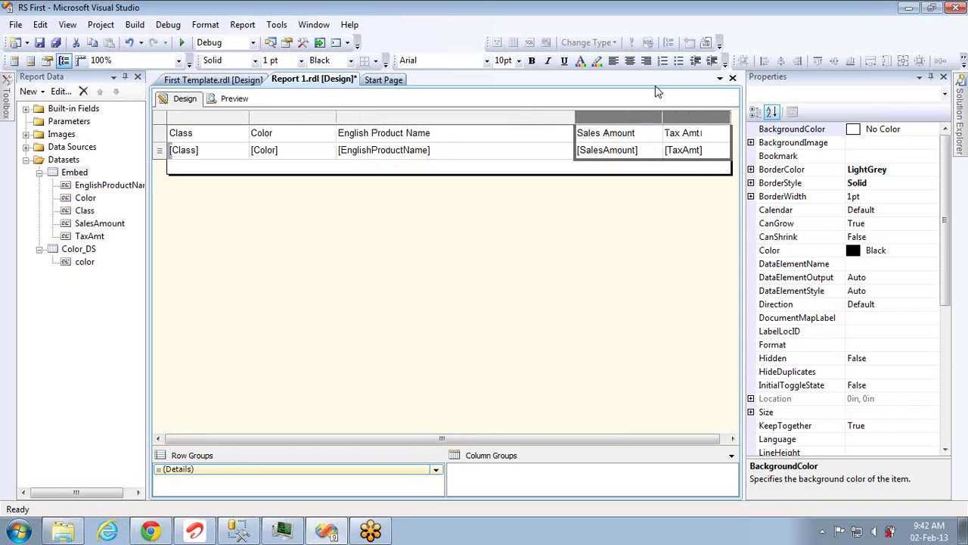
left_click(646, 61)
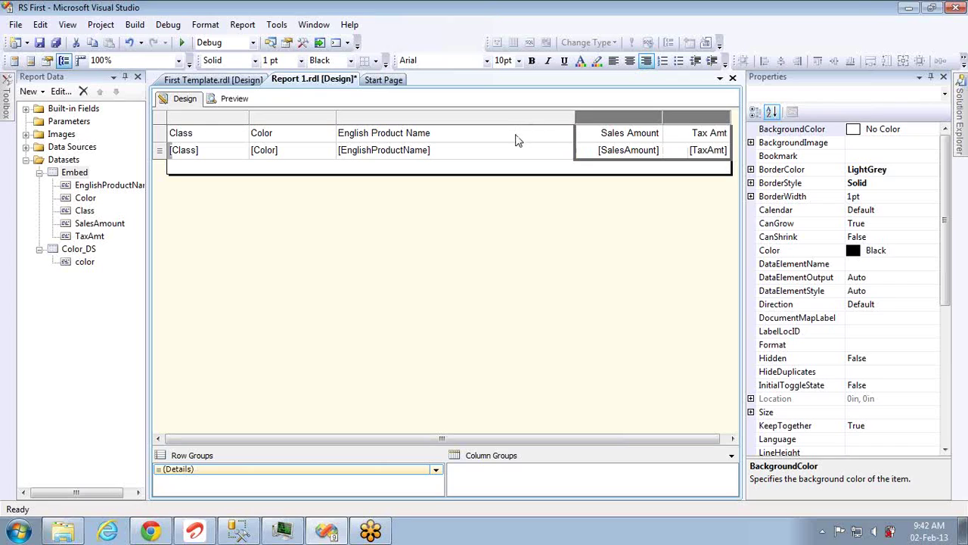
Step: Rename the English Product Name header to 'Products'
left_click(517, 140)
left_click(517, 135)
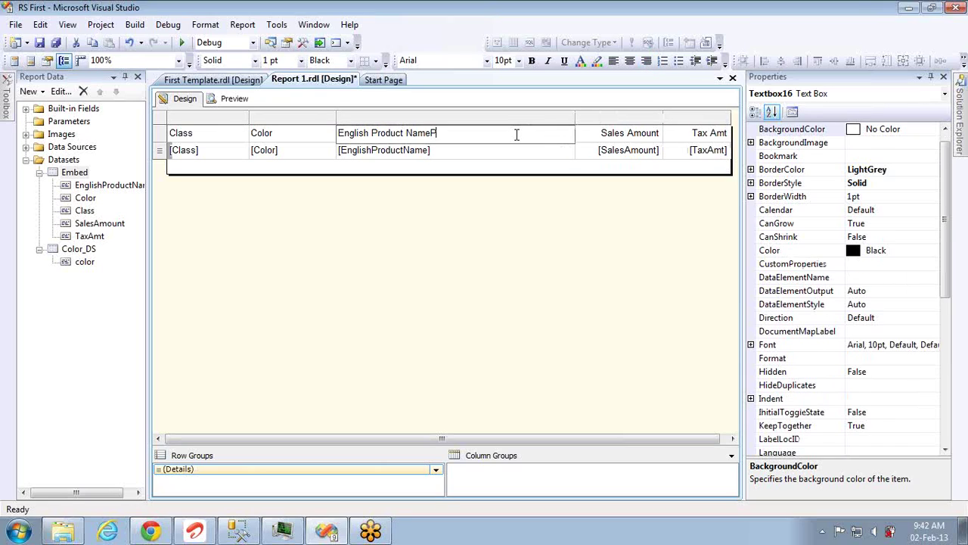
type("Products")
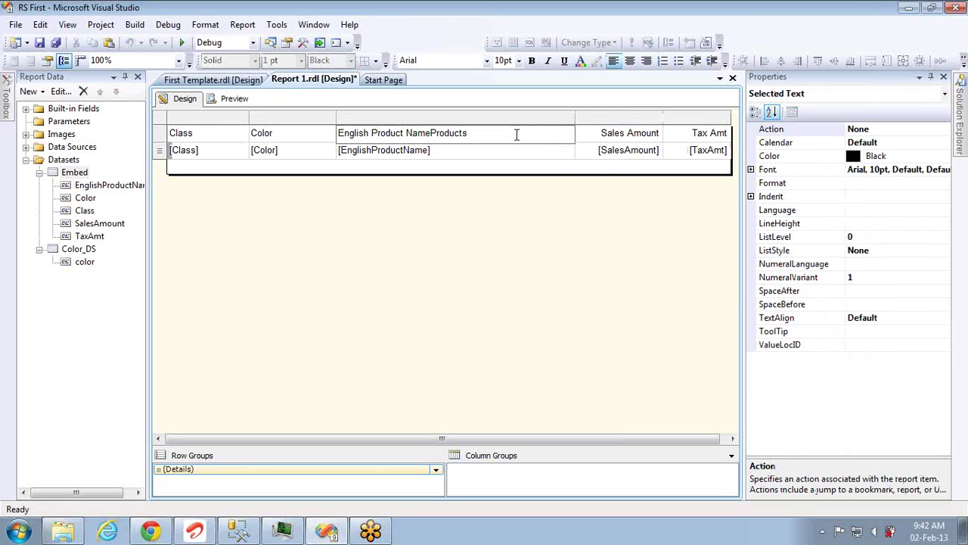
key("ctrl+a")
type("Prod")
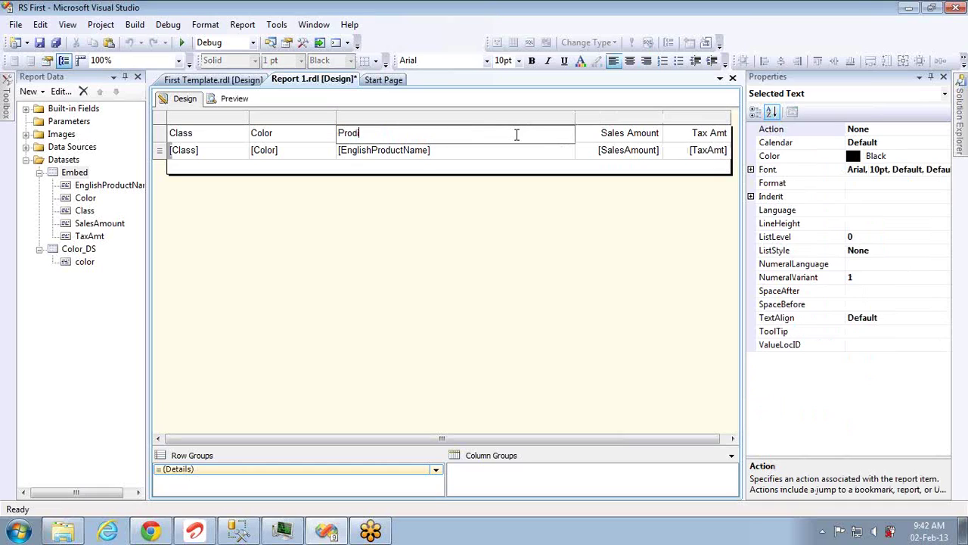
type("ucts")
left_click(489, 170)
Step: Shrink the report body to the table's bottom edge and preview the report
left_click_drag(490, 176, 488, 160)
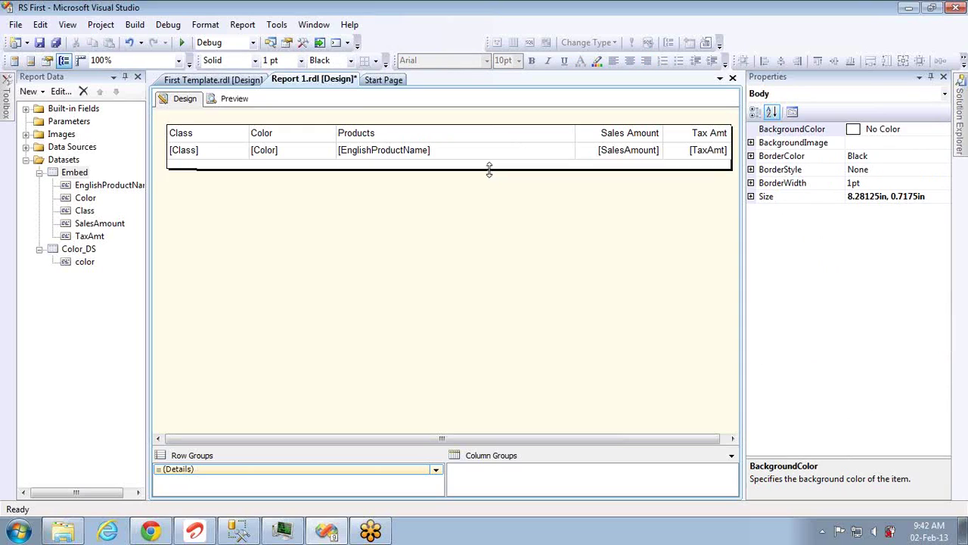
left_click(235, 99)
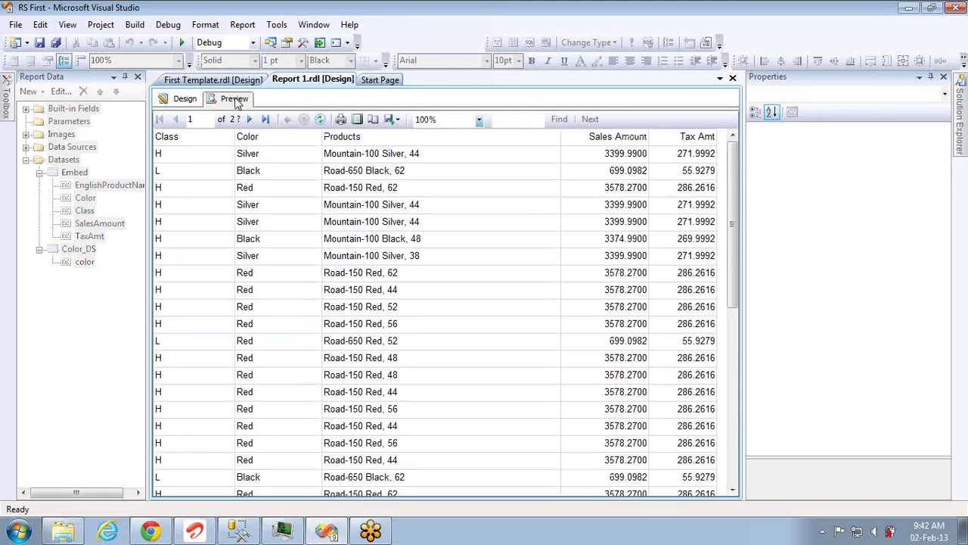
Step: Make the Class-to-Tax Amt header row bold, white text on black, then preview
left_click(185, 99)
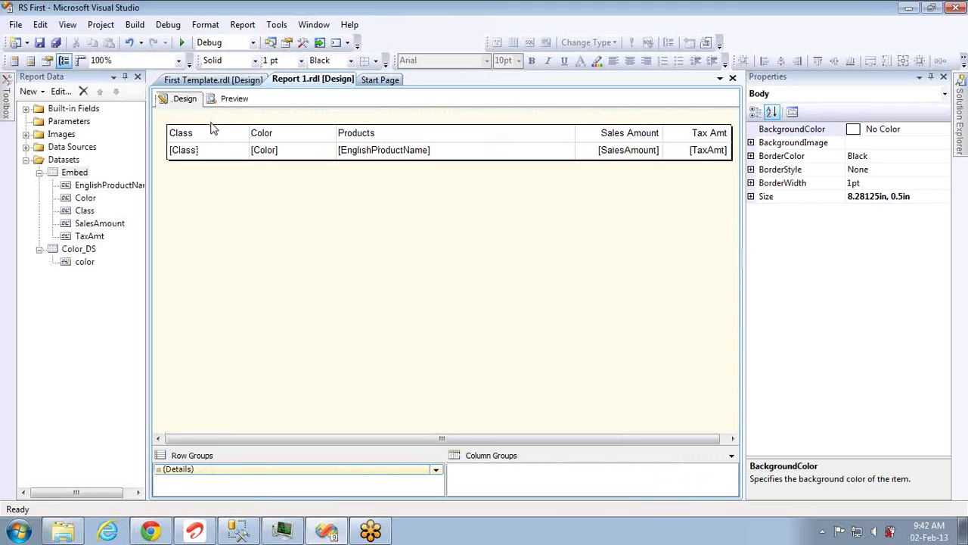
left_click(213, 136)
left_click(683, 138, "shift")
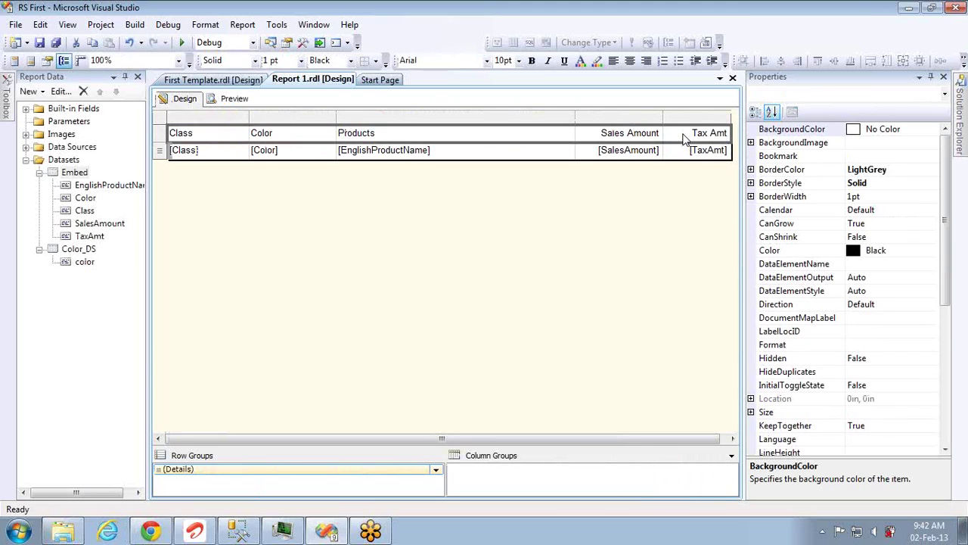
key("ctrl+b")
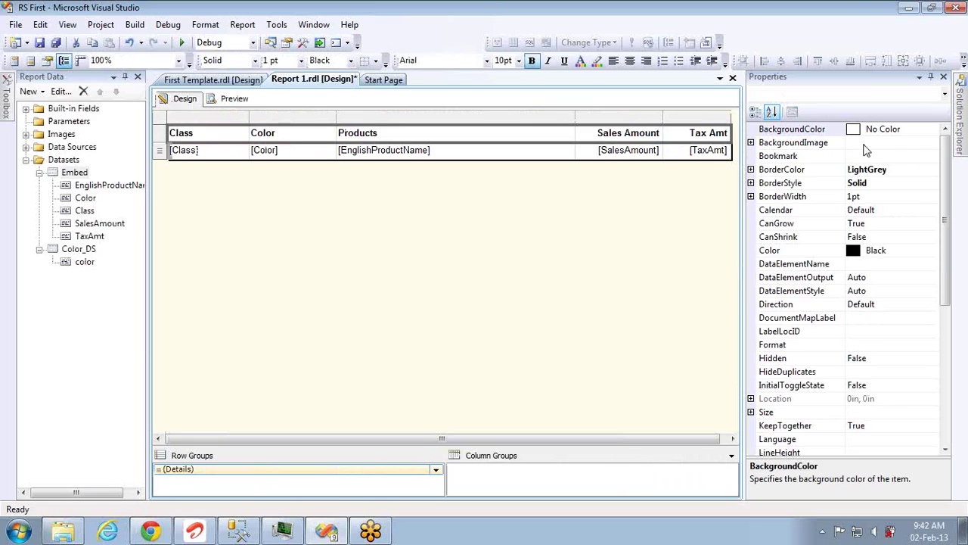
left_click(935, 130)
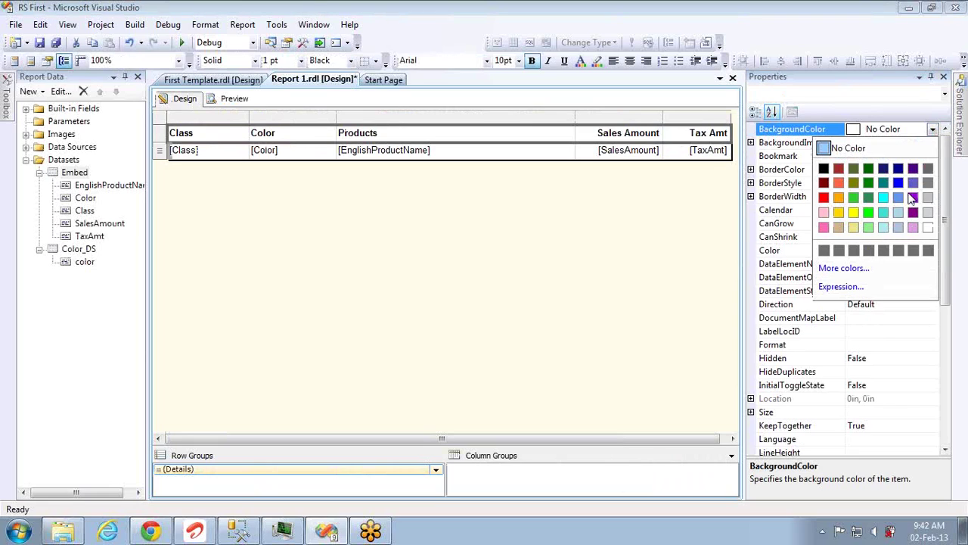
left_click(825, 169)
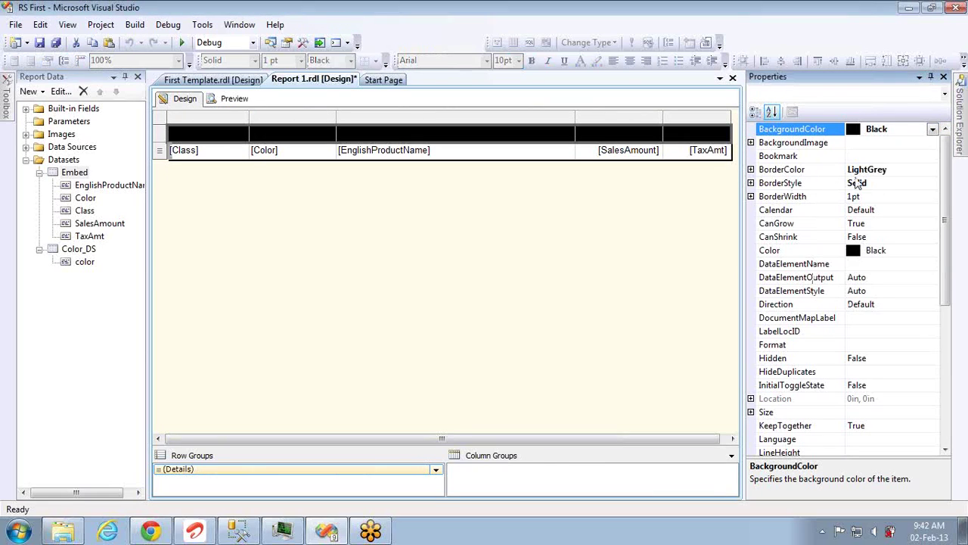
left_click(935, 251)
left_click(935, 250)
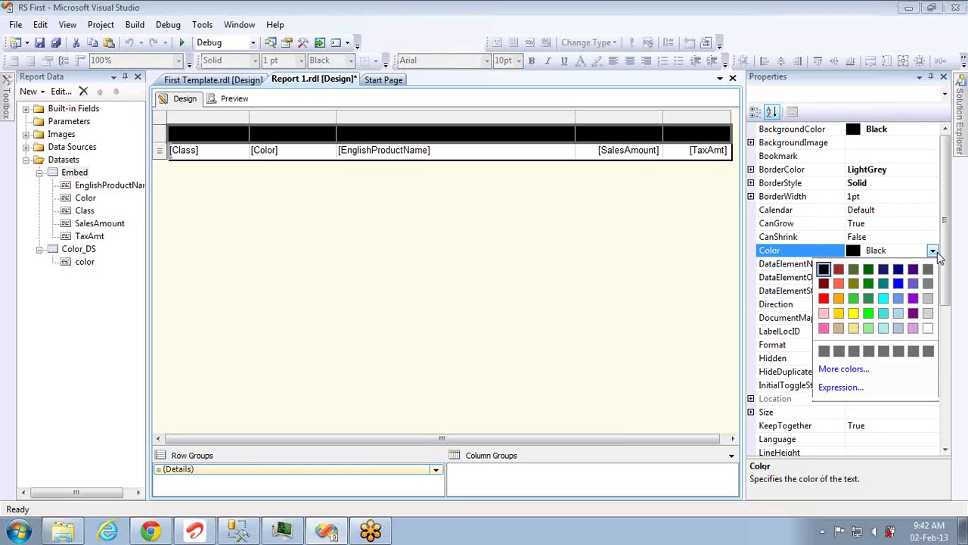
left_click(929, 332)
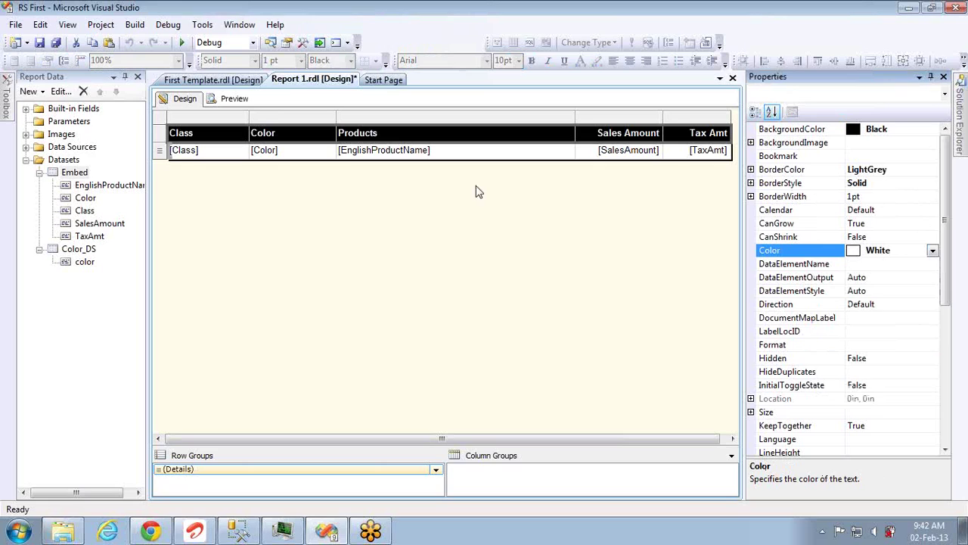
left_click(242, 104)
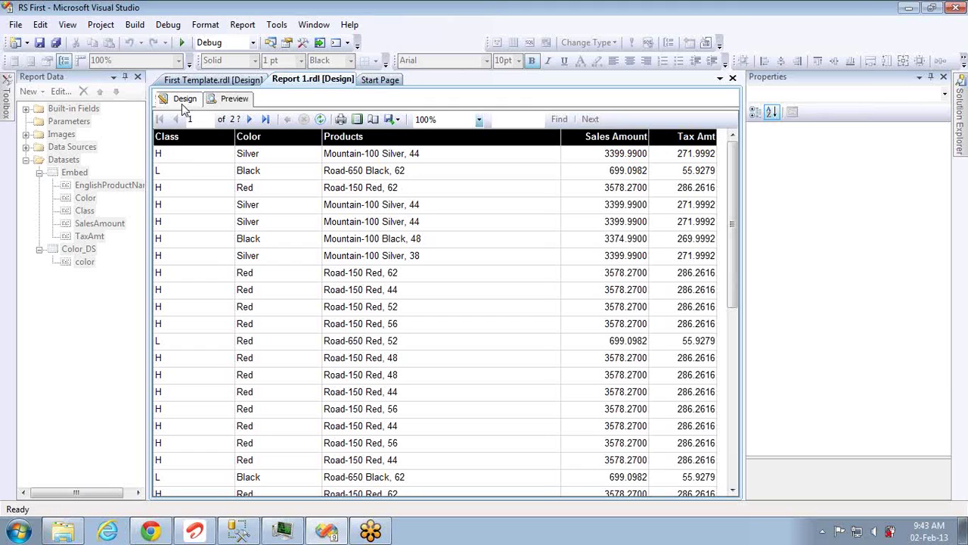
Step: Back in Design, open the Expression editor for the details row's BackgroundColor
left_click(182, 106)
left_click(161, 151)
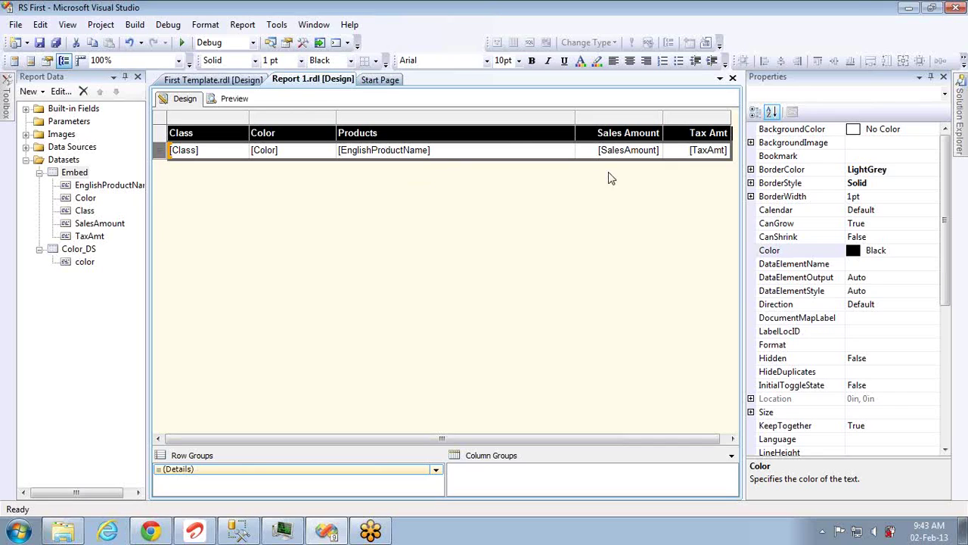
left_click(936, 132)
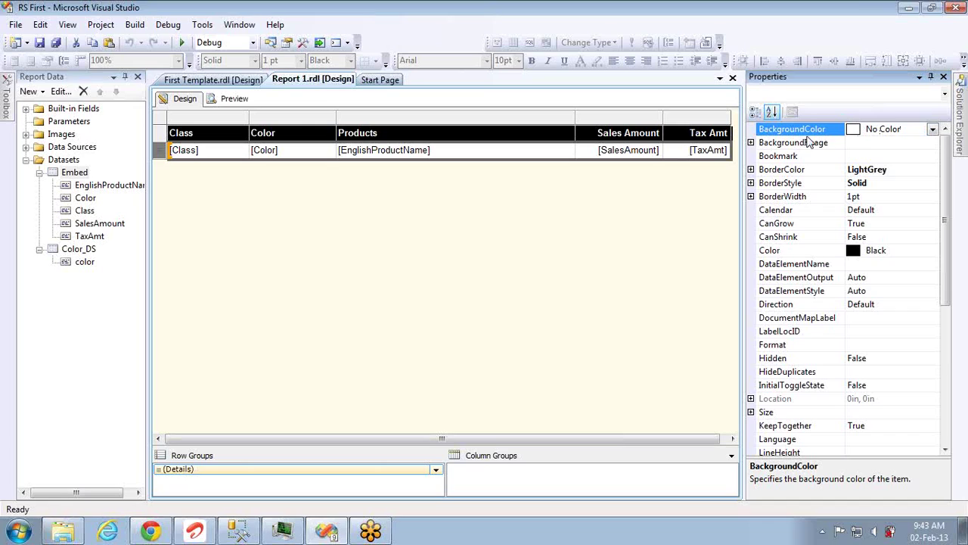
left_click(158, 151)
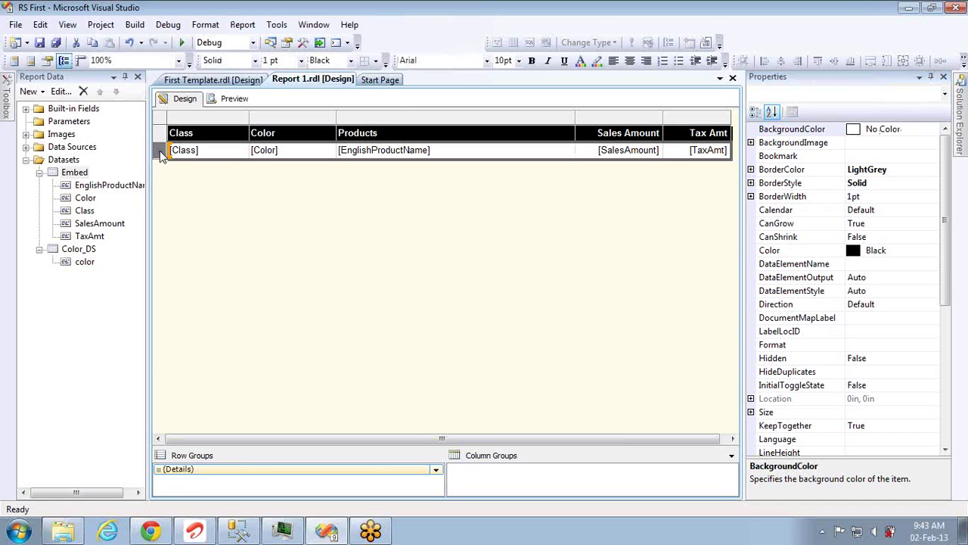
left_click(936, 133)
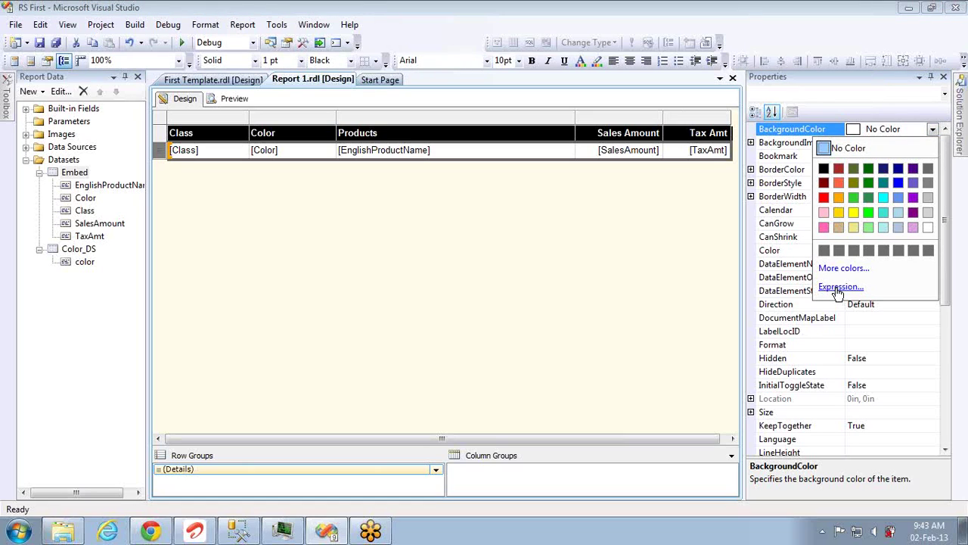
left_click(838, 289)
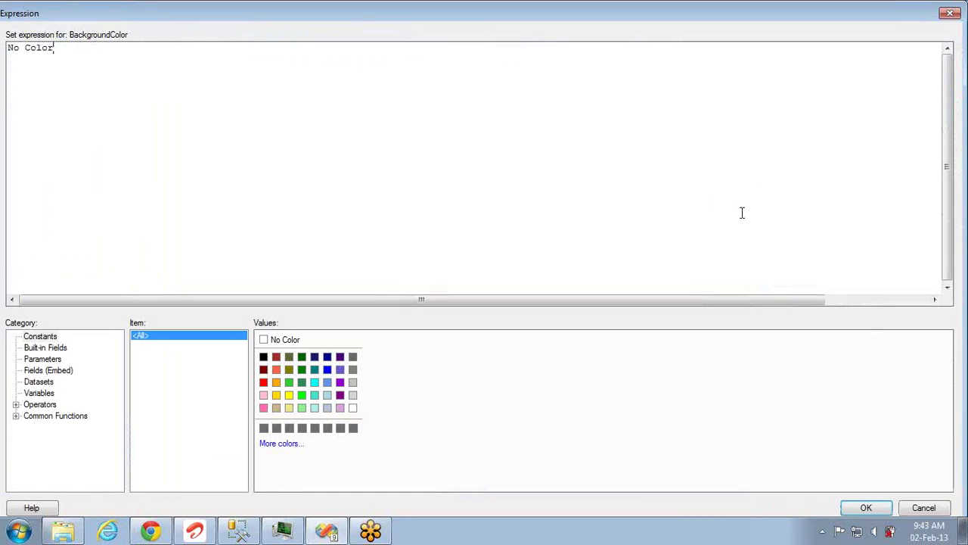
Step: Replace 'No Color' with =iif( and insert RowNumber from Common Functions > Miscellaneous
key("ctrl+a")
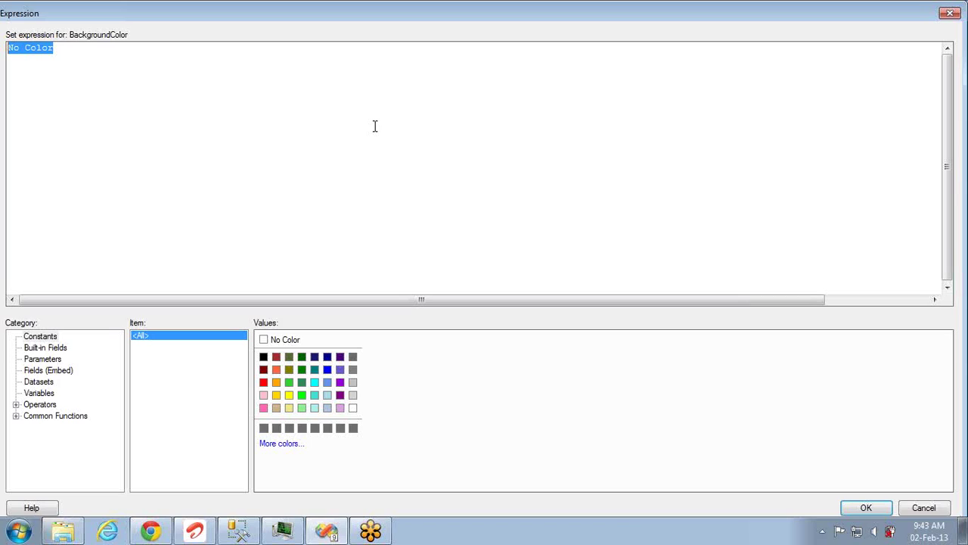
type("=")
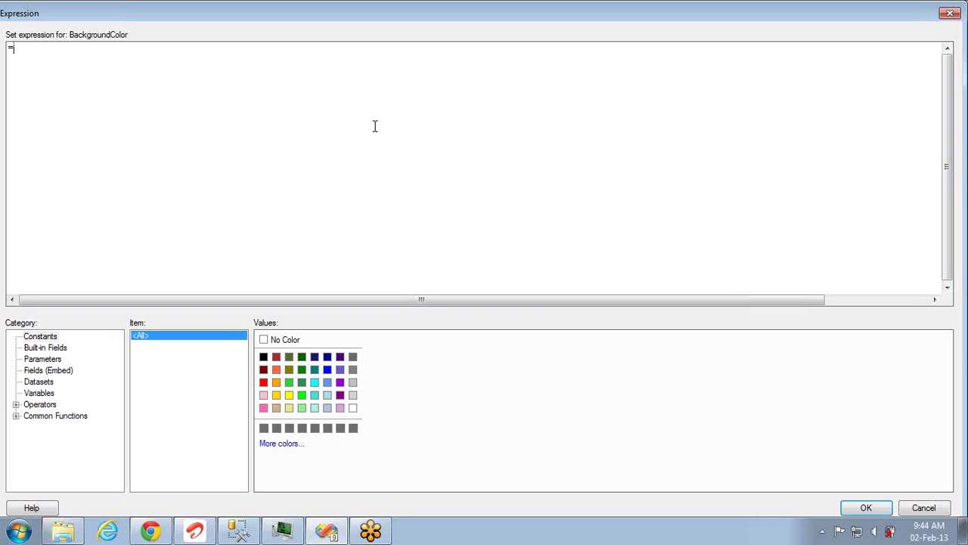
type("i")
type("(")
type("Row")
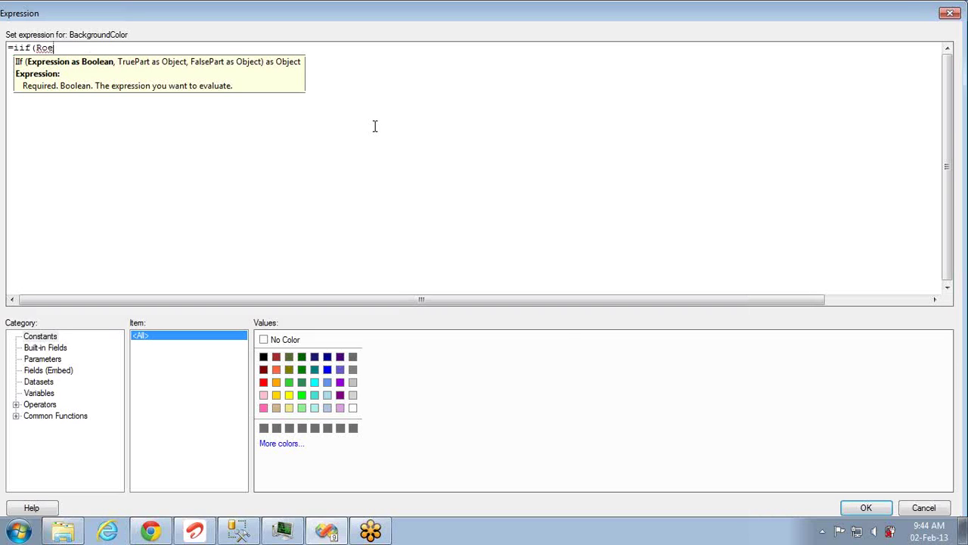
left_click(16, 416)
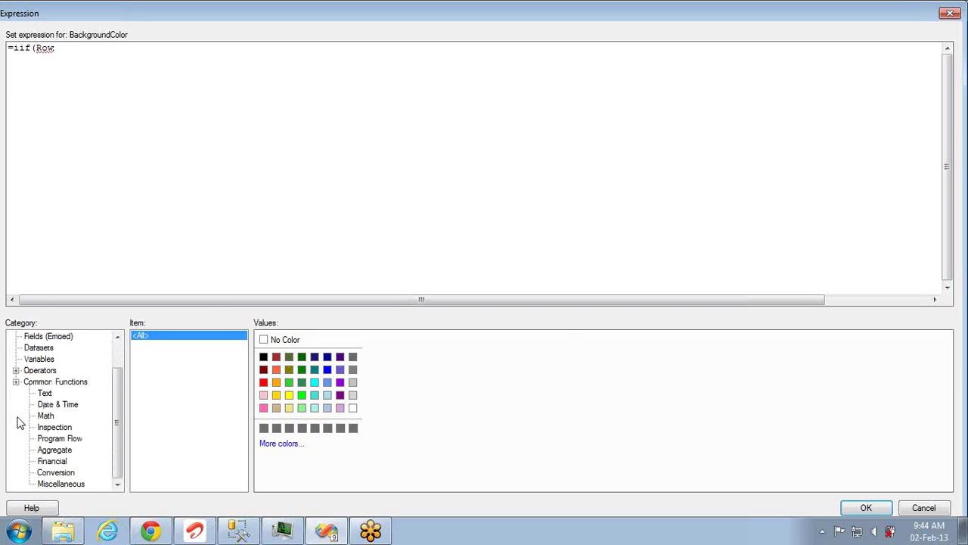
left_click(58, 484)
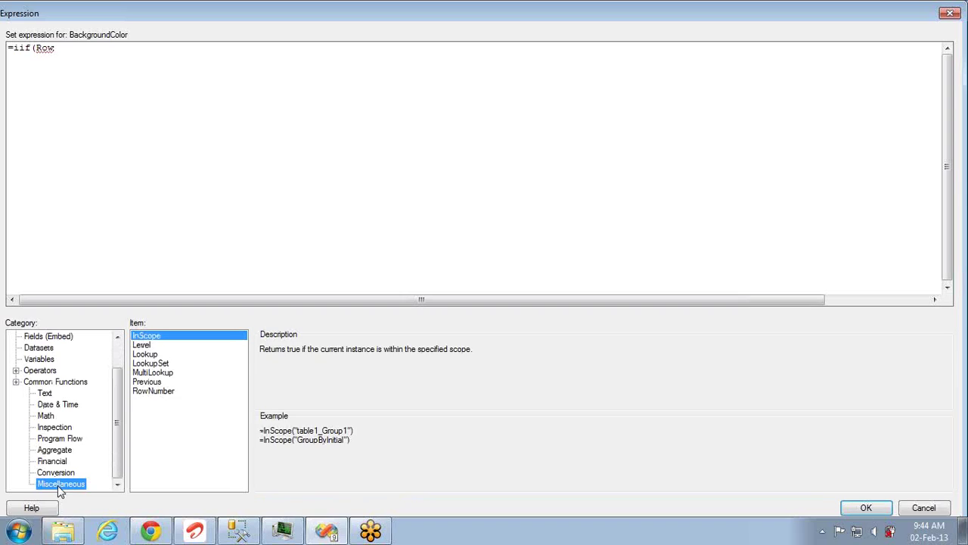
left_click(153, 390)
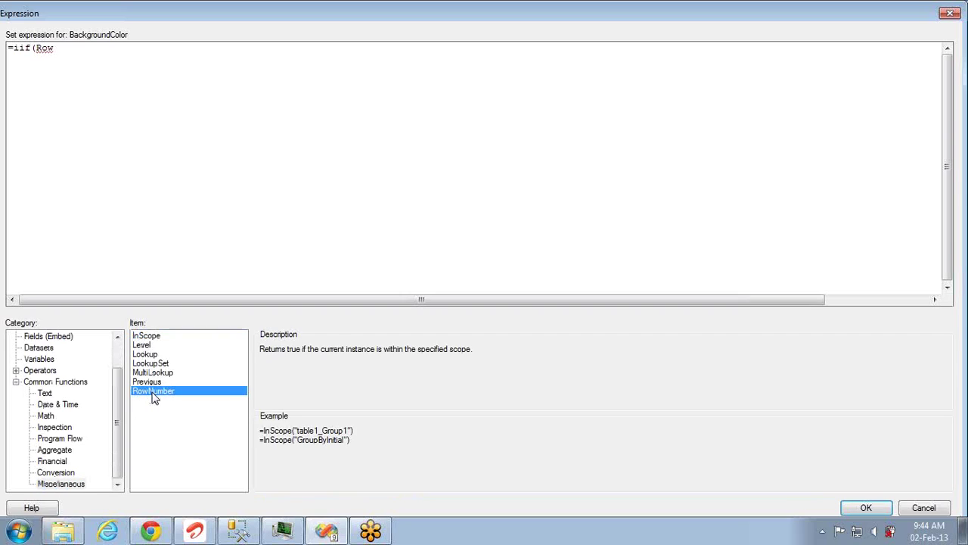
double_click(331, 432)
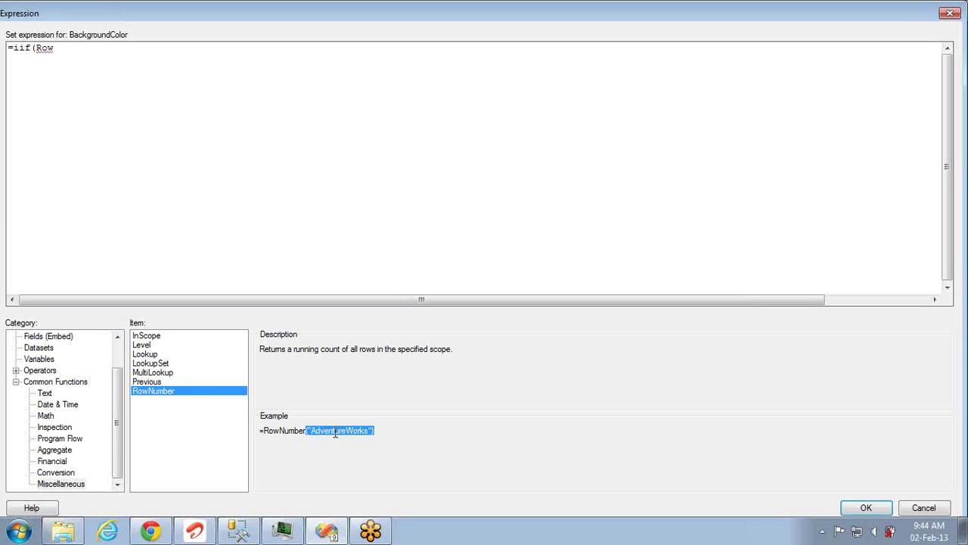
double_click(147, 391)
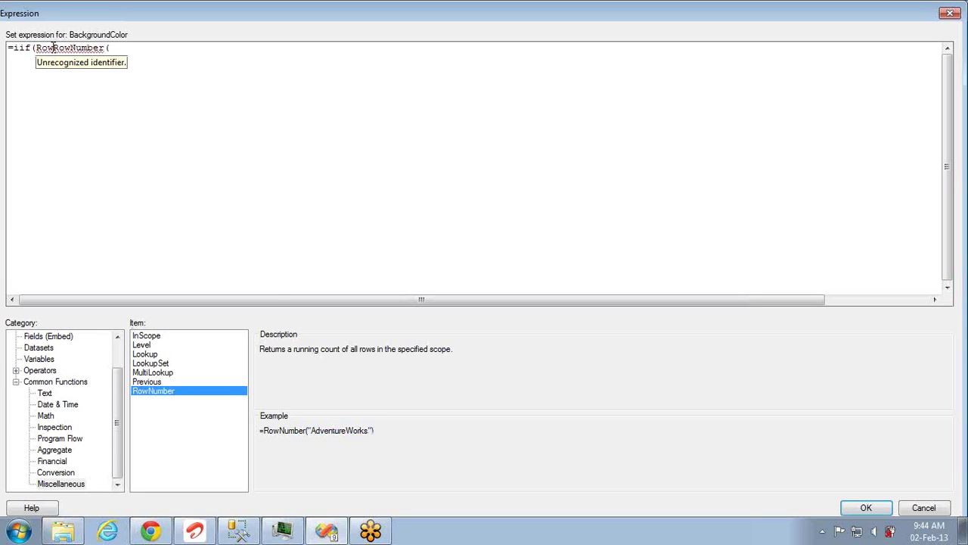
key("BackSpace")
key("BackSpace")
key("BackSpace")
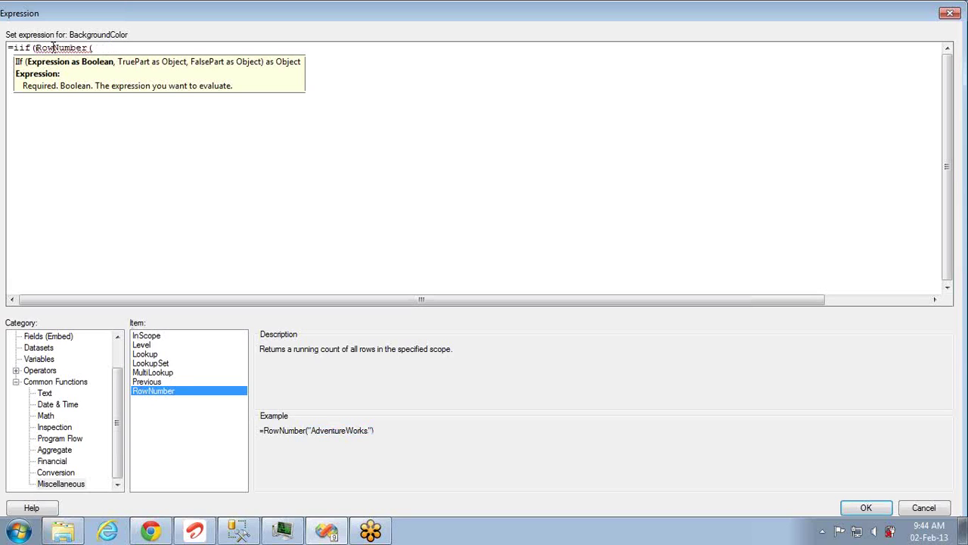
Step: Complete the condition as RowNumber(nothing) MOD 2 followed by a comma
type("not")
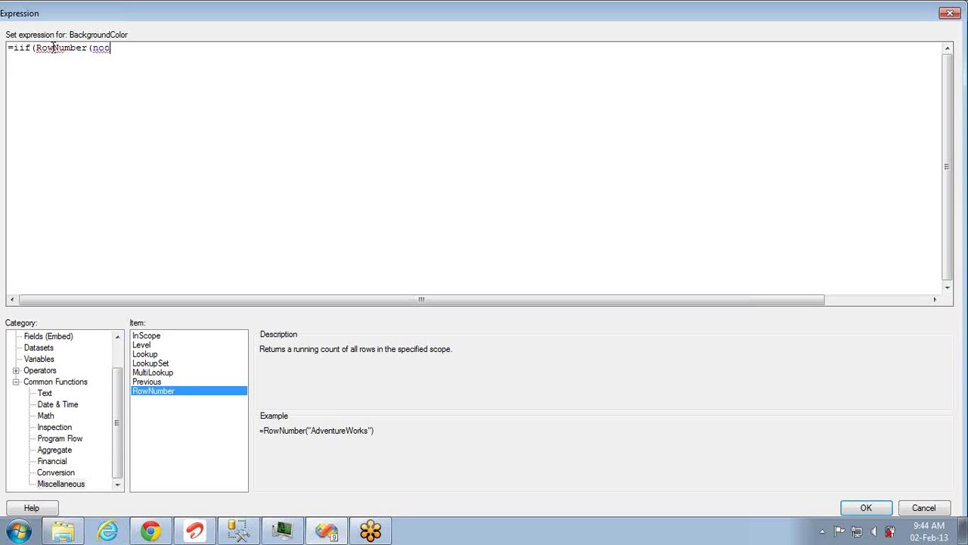
type("hing) ")
type("MOD")
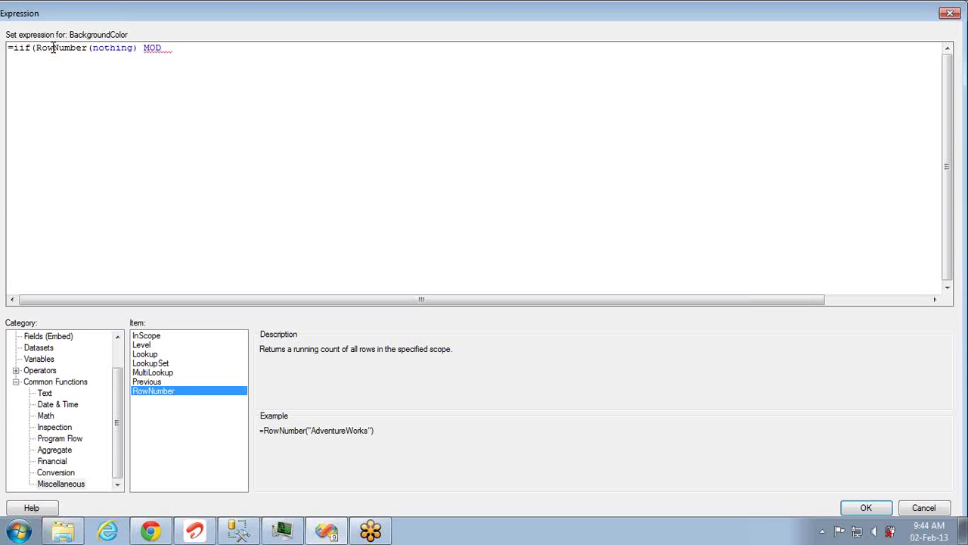
type("  2")
key("Left")
key("BackSpace")
left_click(119, 48)
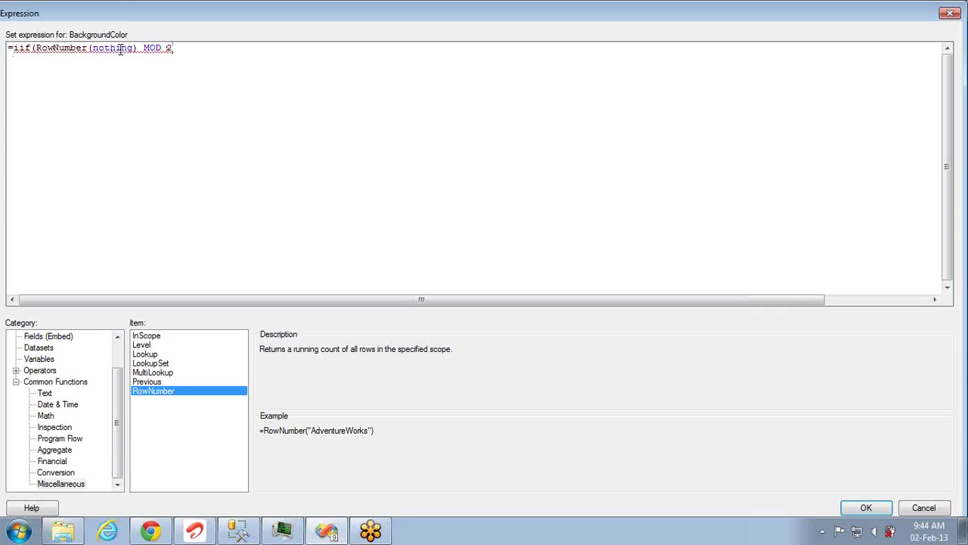
type(",")
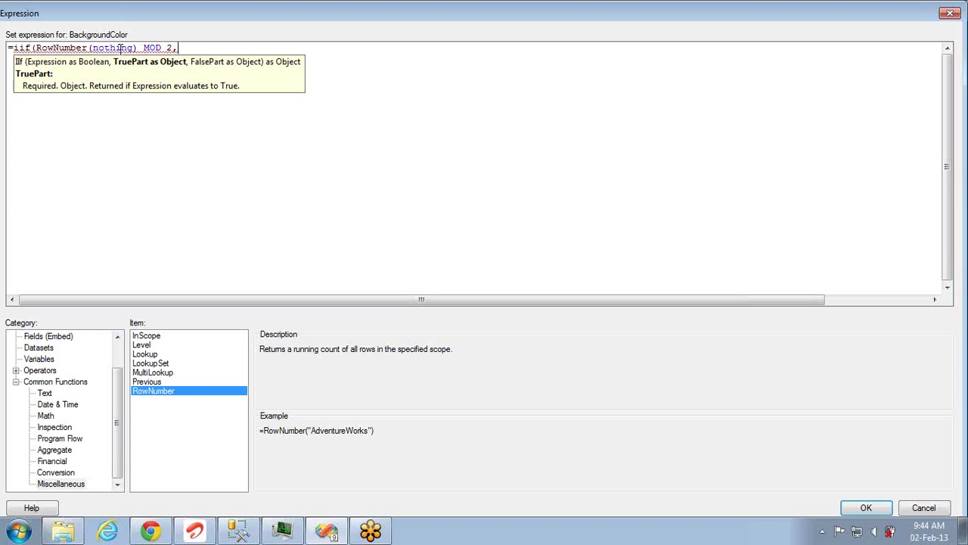
key("Left")
key("shift+Left")
key("shift+Left")
key("shift+Left")
key("shift+Left")
key("shift+Left")
key("shift+Left")
key("shift+Left")
key("shift+Left")
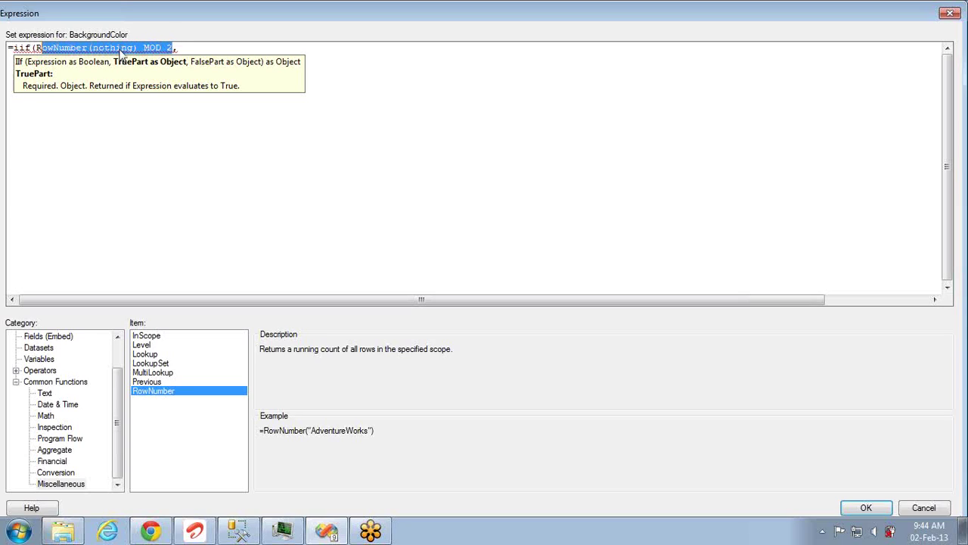
left_click(187, 51)
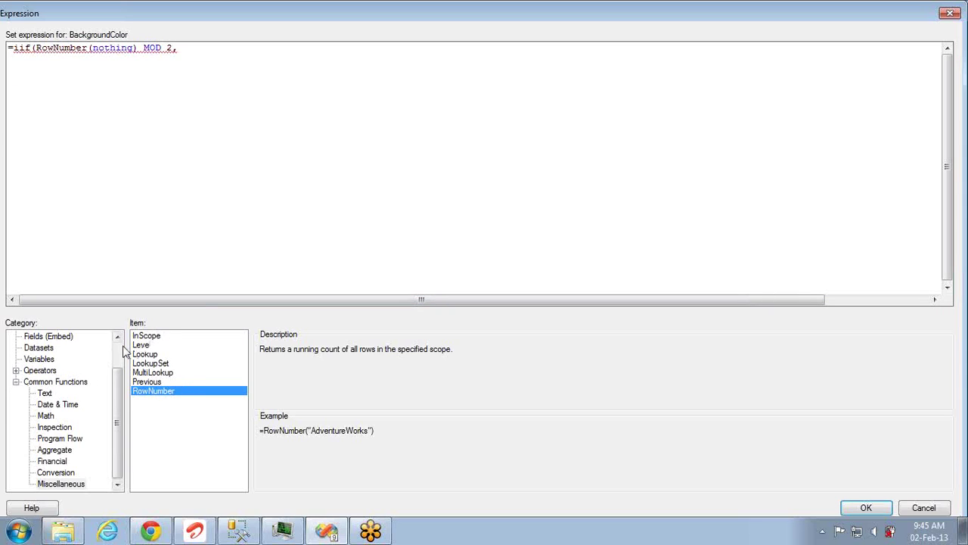
scroll(118, 350, "up", 1)
Step: Add the Silver and White colour constants as the iif arguments and close the bracket
left_click(45, 337)
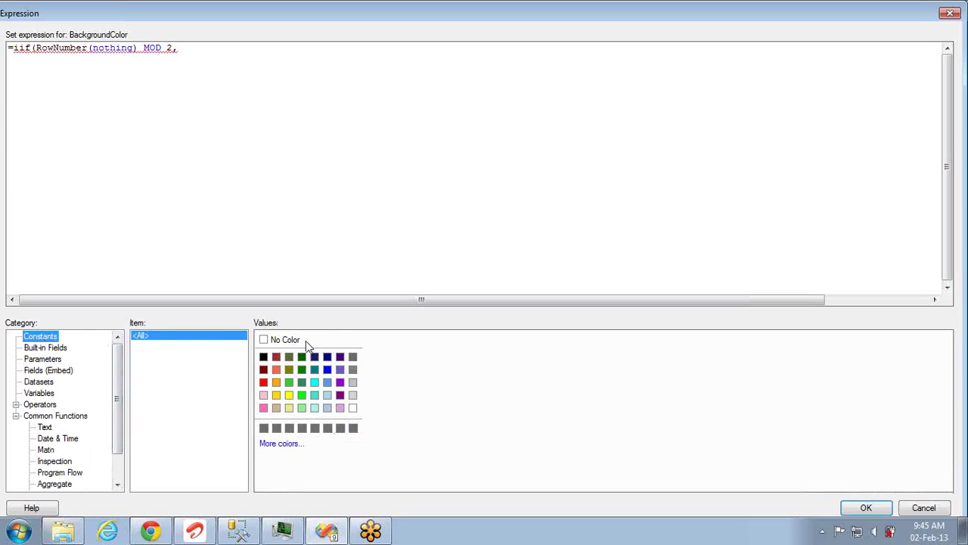
double_click(353, 383)
type(",")
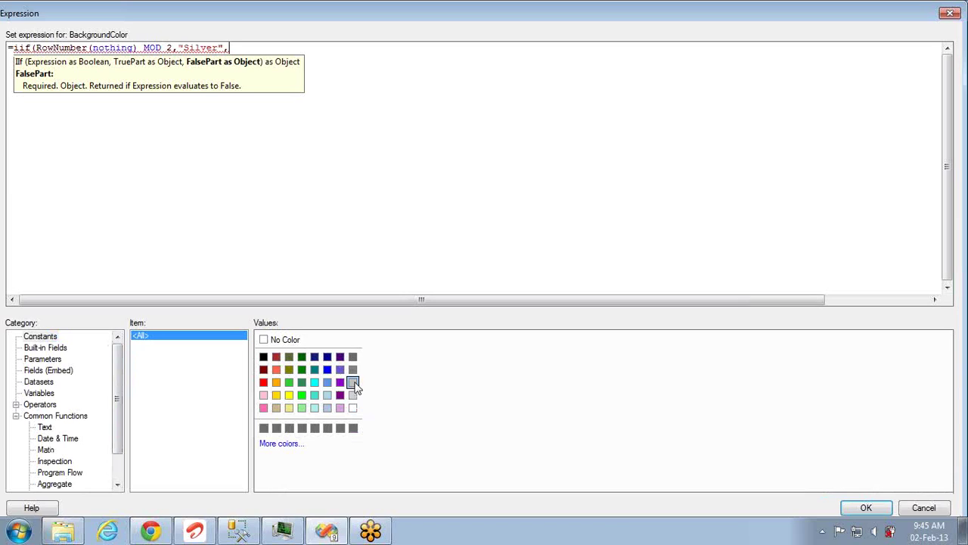
double_click(352, 407)
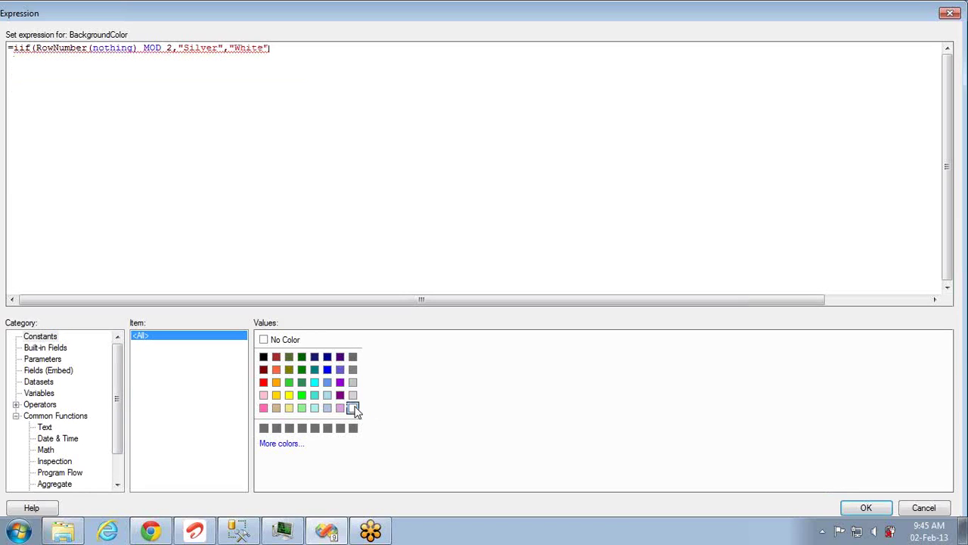
type(")")
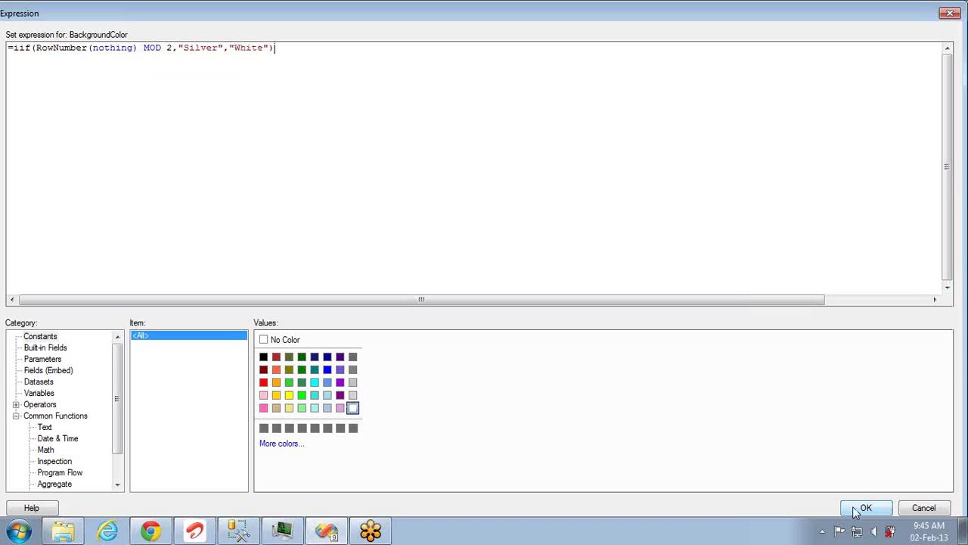
Step: Review each part of =iif(RowNumber(nothing) MOD 2,"Silver","White") and apply it
key("ctrl+a")
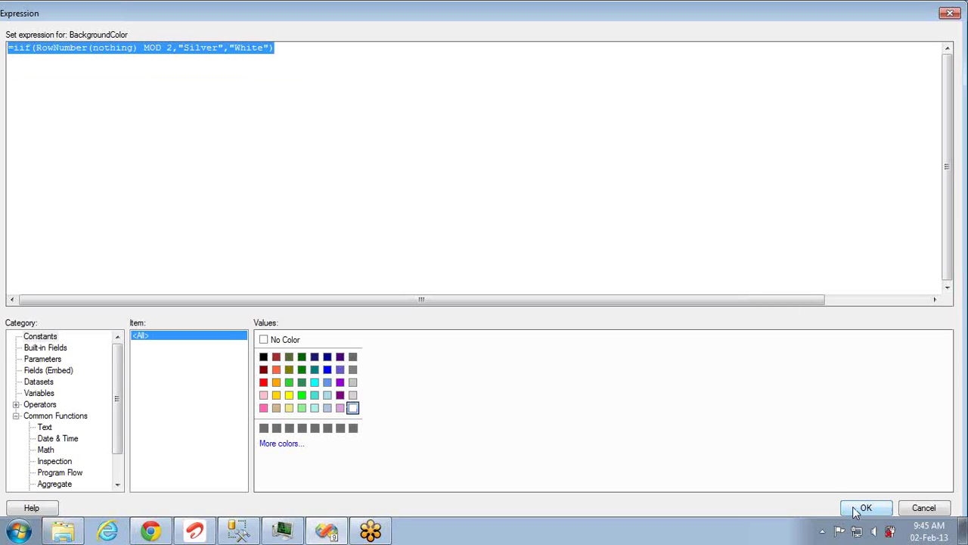
double_click(65, 51)
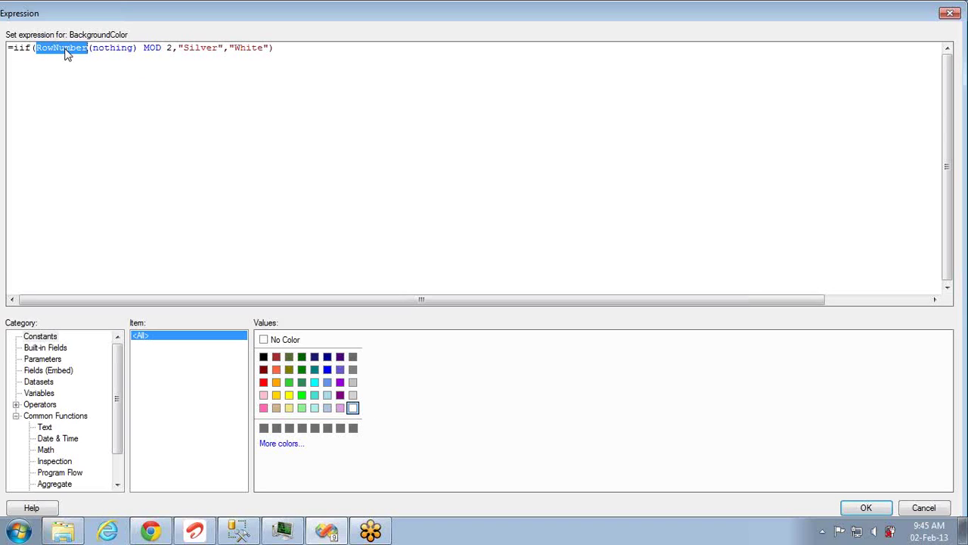
double_click(112, 50)
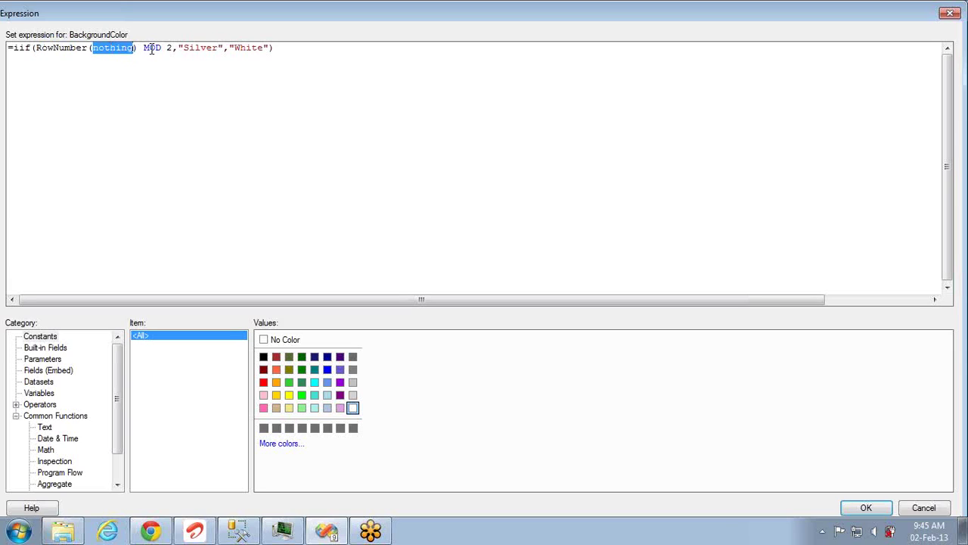
left_click_drag(144, 48, 173, 50)
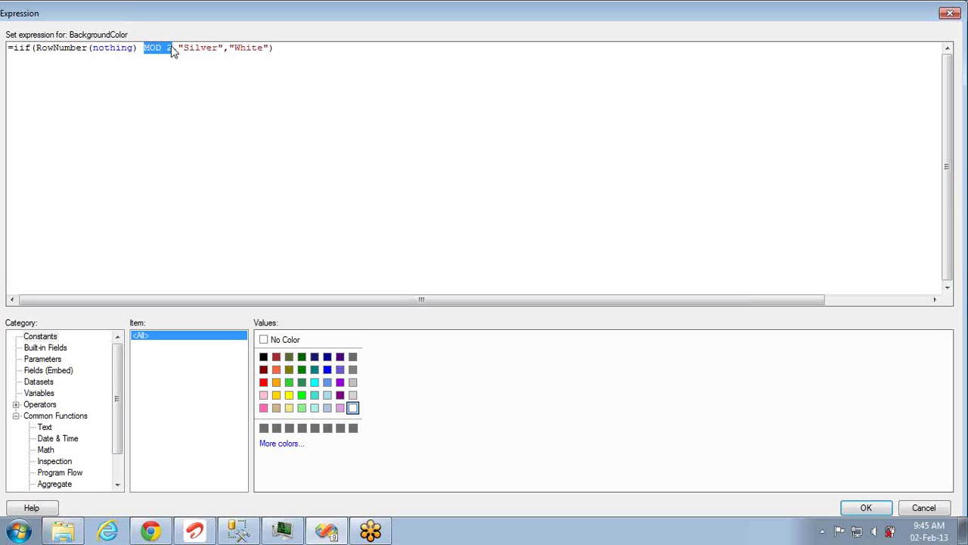
double_click(194, 47)
double_click(248, 48)
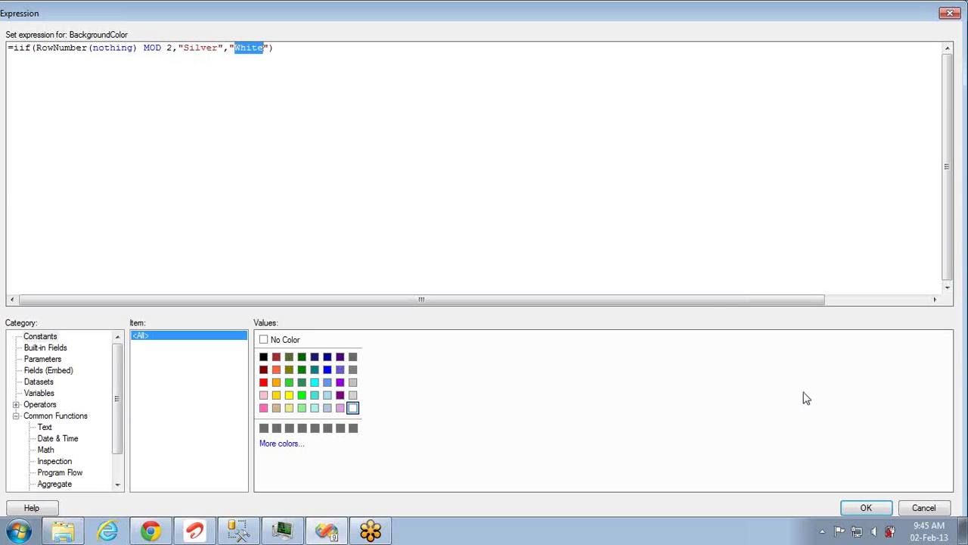
left_click(865, 513)
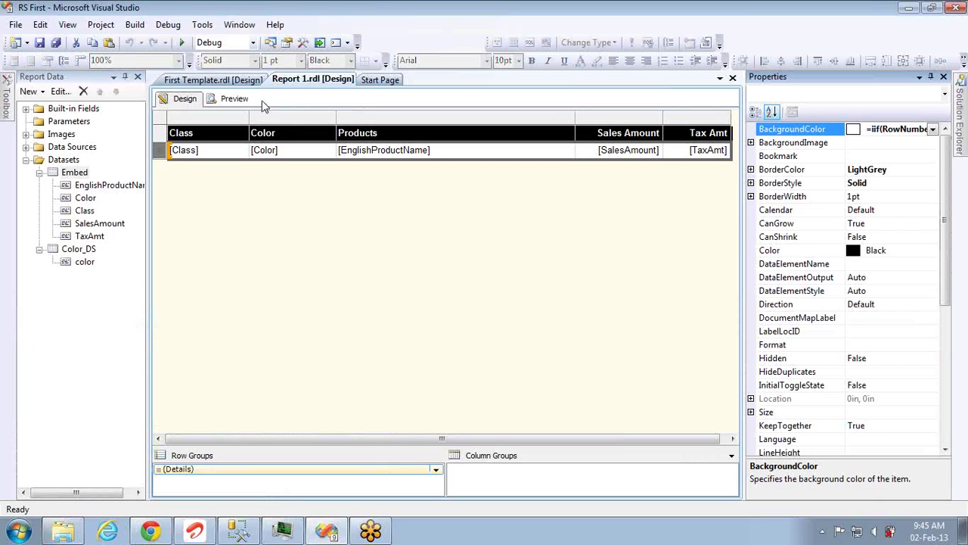
left_click(235, 99)
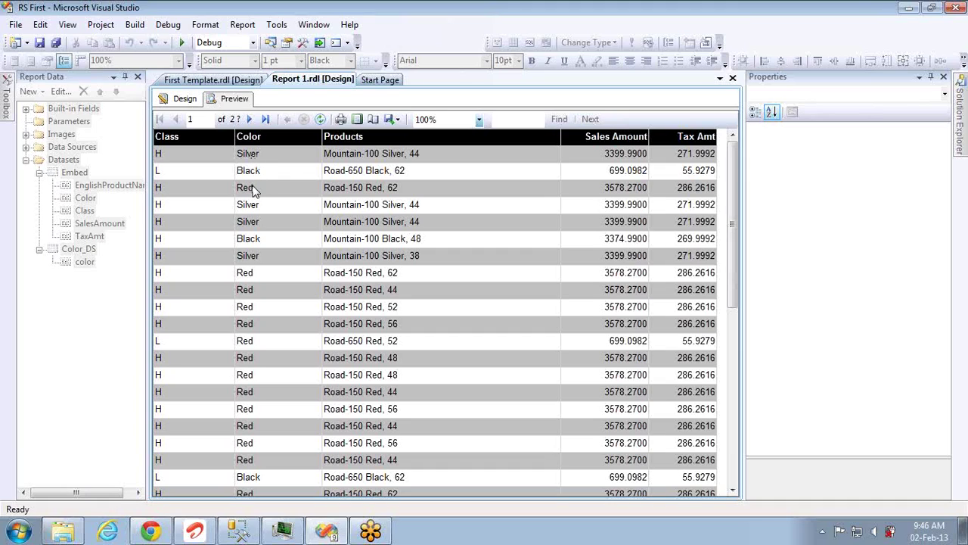
left_click(185, 98)
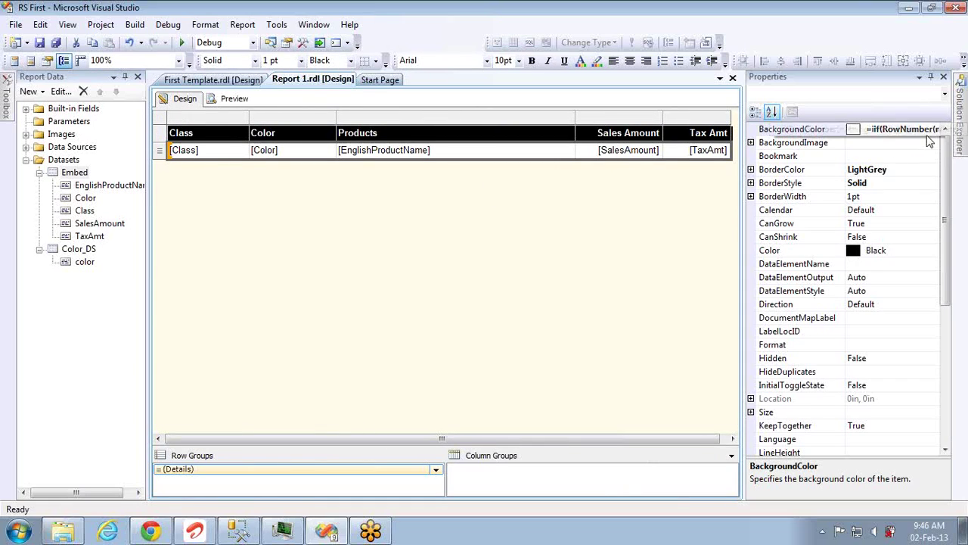
Step: In the BackgroundColor expression, replace "Silver" with the Embed dataset's Fields!Color.Value
left_click(933, 129)
left_click(933, 129)
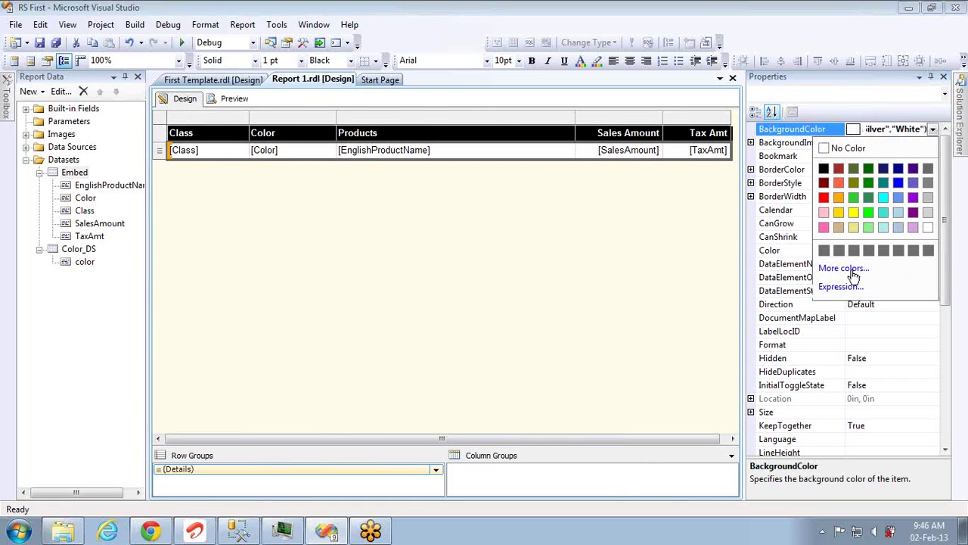
left_click(840, 287)
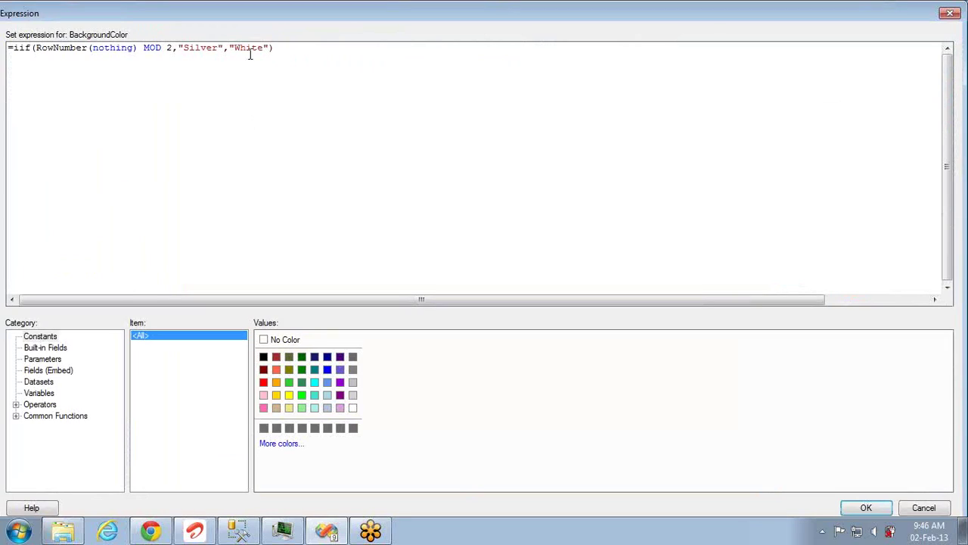
double_click(249, 48)
left_click(224, 48)
key("shift+Left")
key("shift+Left")
key("shift+Left")
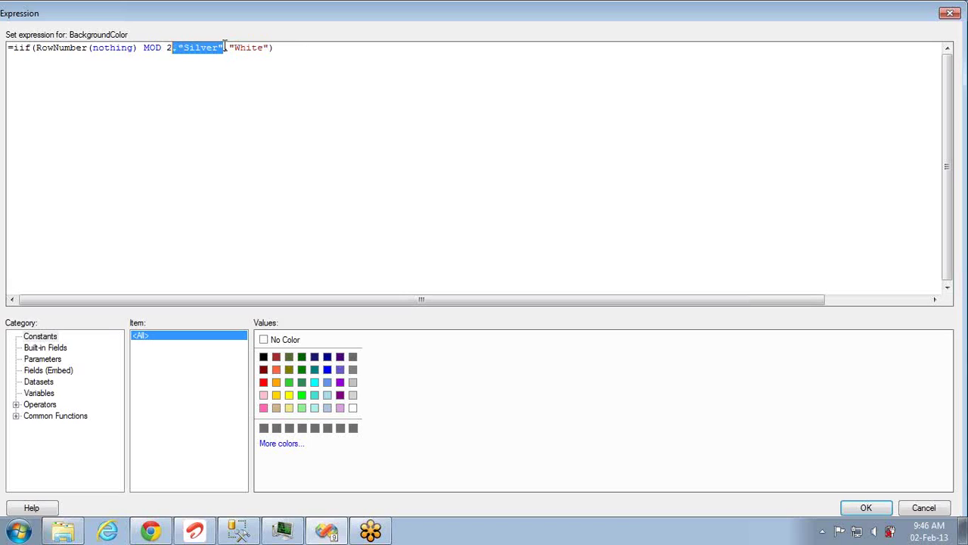
key("shift+Right")
key("Delete")
left_click(34, 370)
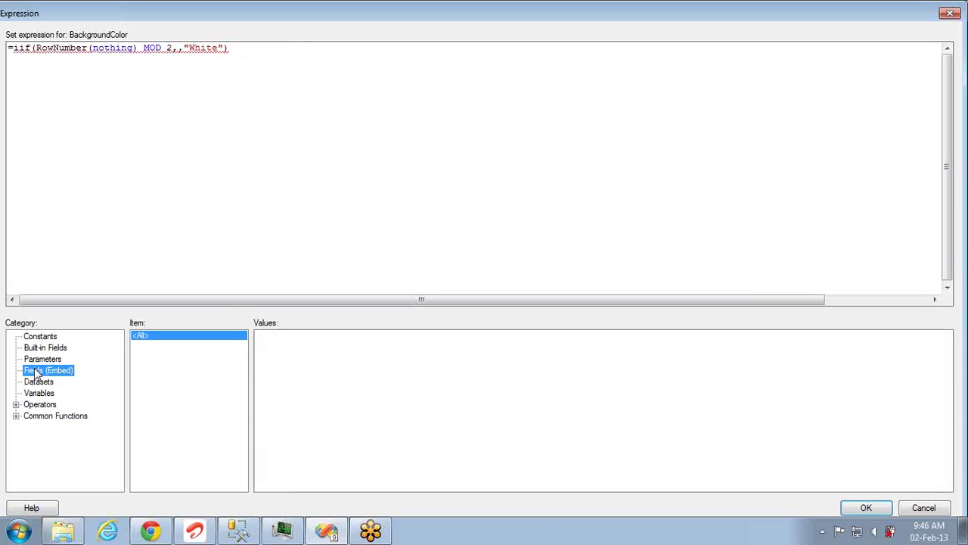
double_click(265, 345)
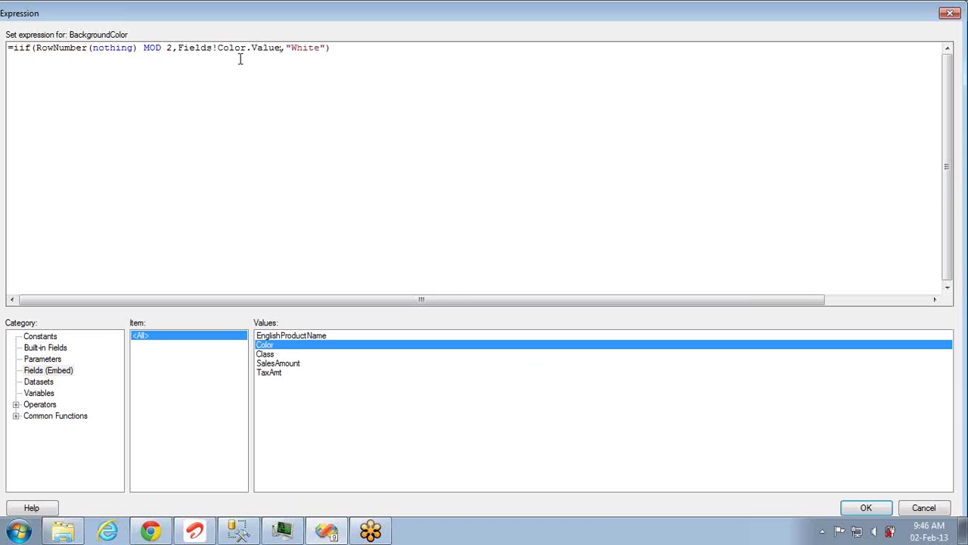
left_click(864, 508)
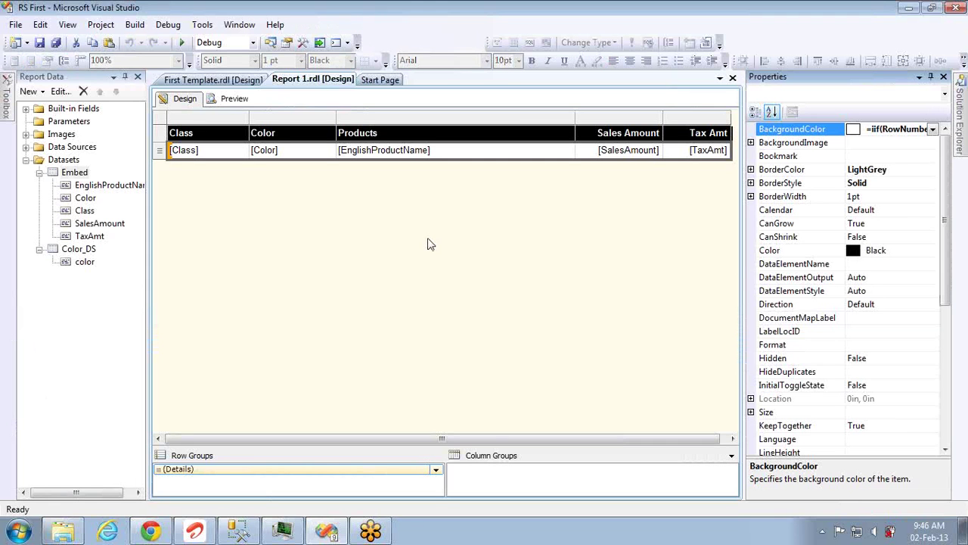
left_click(234, 99)
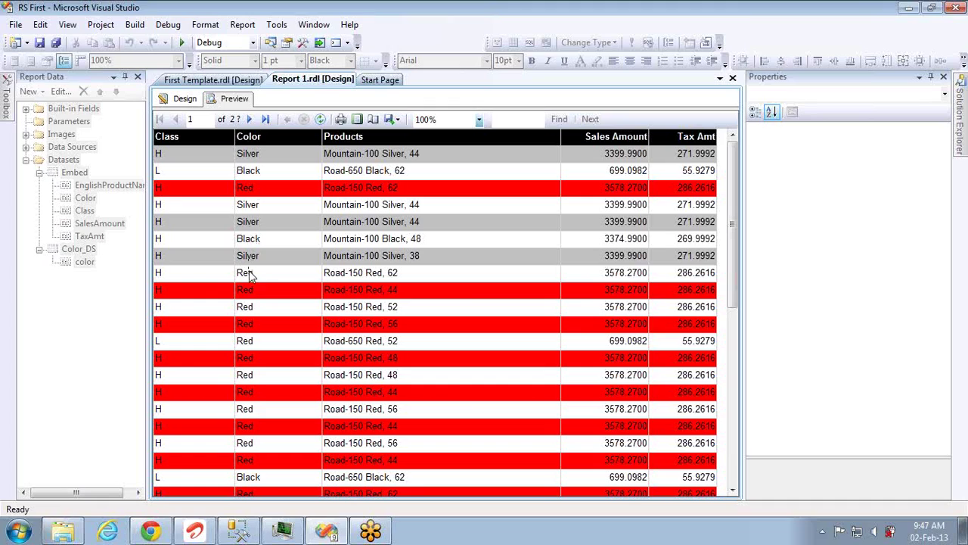
left_click(186, 100)
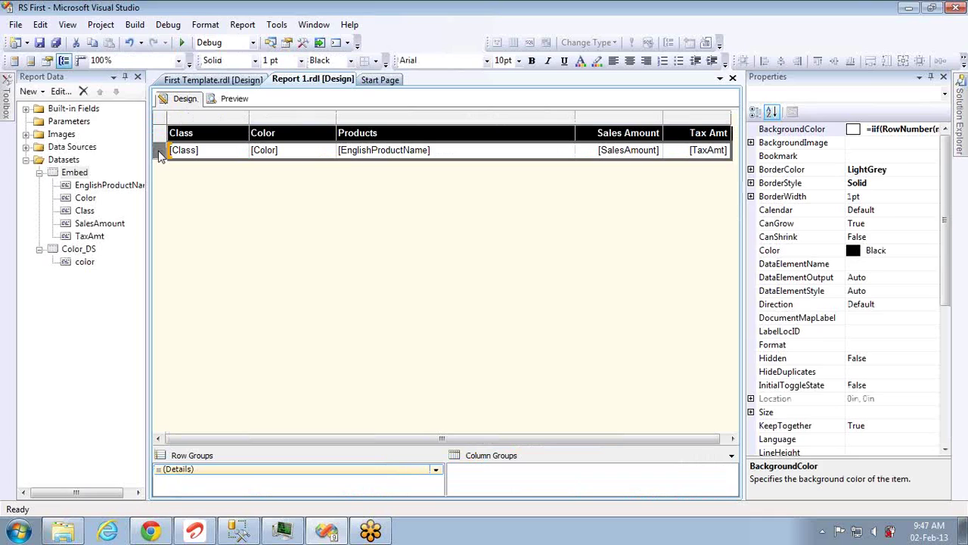
Step: Strip the iif condition and "White" fallback, leaving =Fields!Color.Value, and apply it
left_click(935, 132)
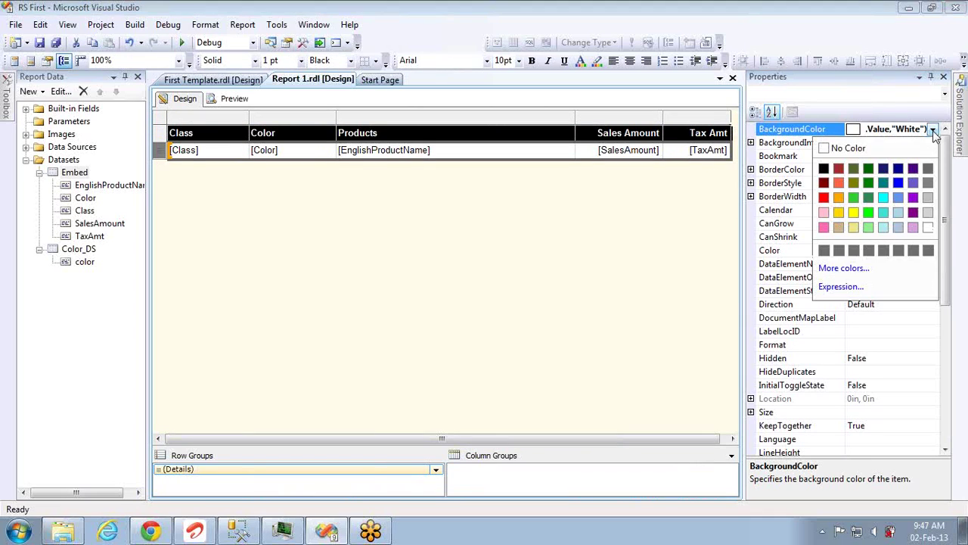
left_click(842, 288)
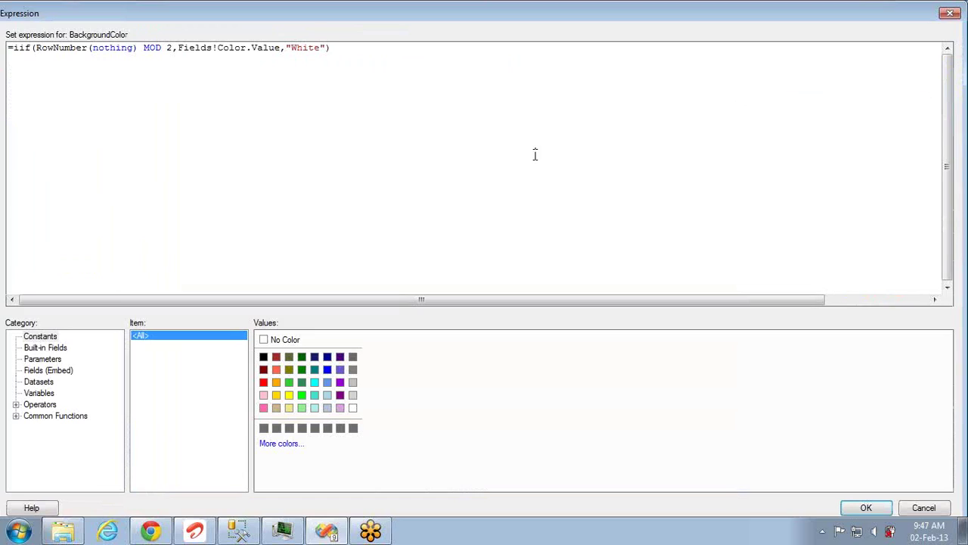
left_click(326, 48)
key("shift+Left")
key("shift+Left")
key("shift+Left")
key("shift+Left")
key("shift+Right")
left_click(329, 50)
key("shift+Left")
key("shift+Left")
key("shift+Left")
key("shift+Left")
key("BackSpace")
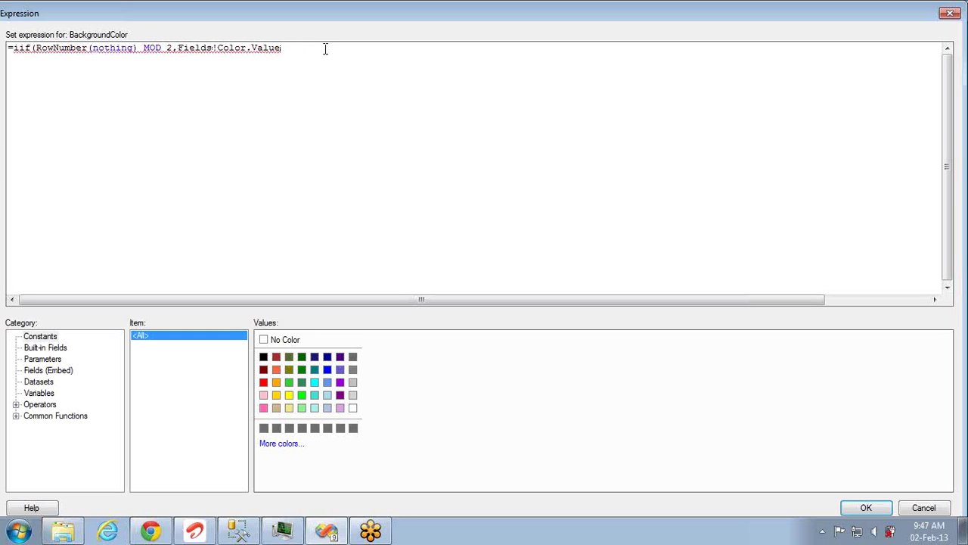
left_click_drag(178, 47, 14, 48)
key("Delete")
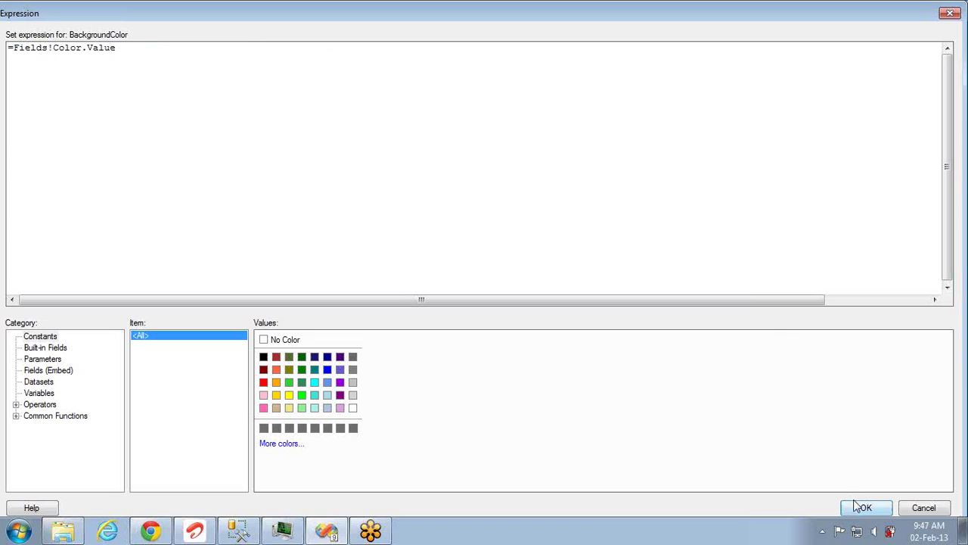
left_click(861, 507)
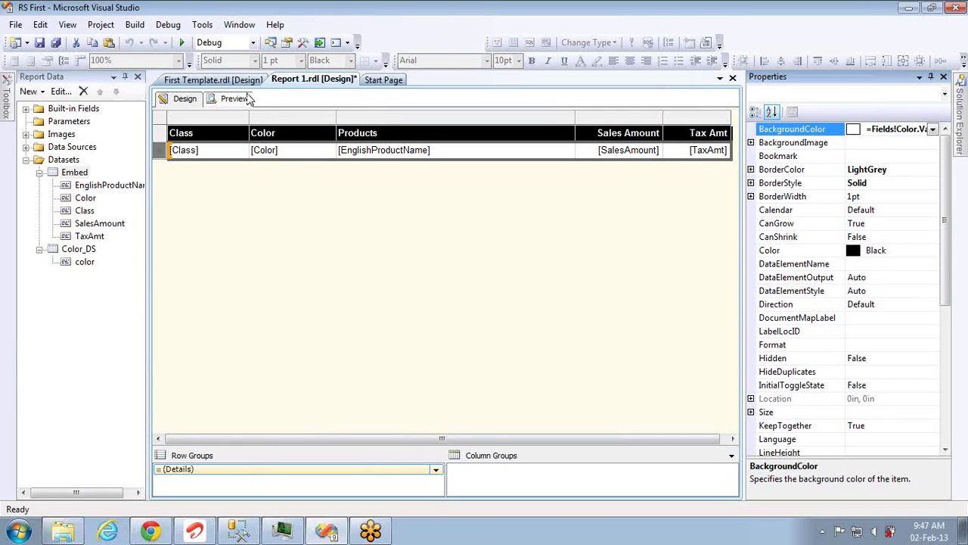
left_click(248, 98)
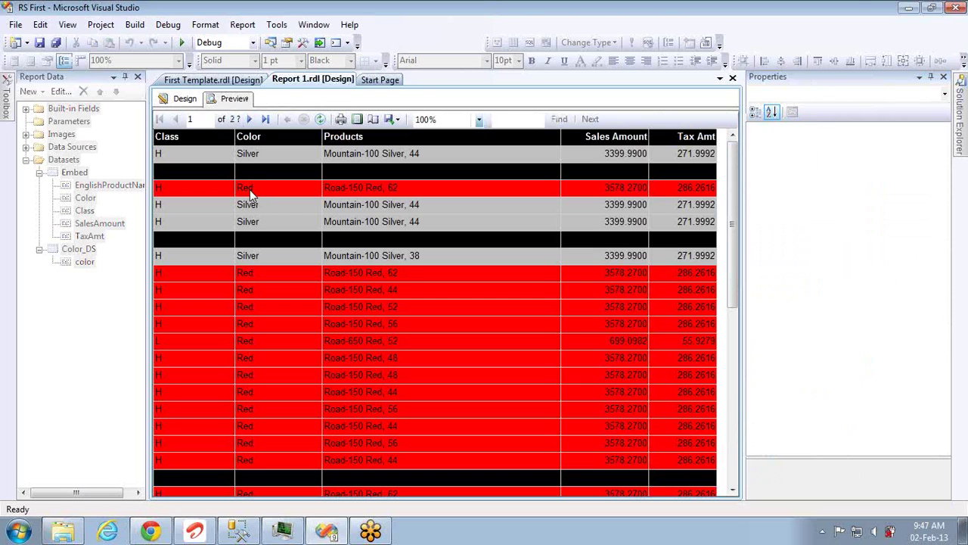
left_click(255, 119)
left_click(255, 120)
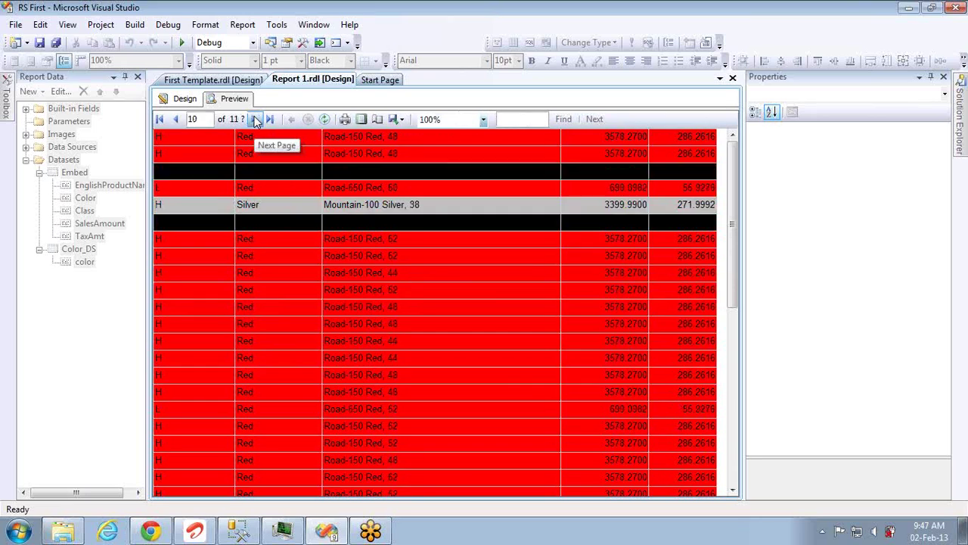
left_click(255, 120)
left_click(255, 119)
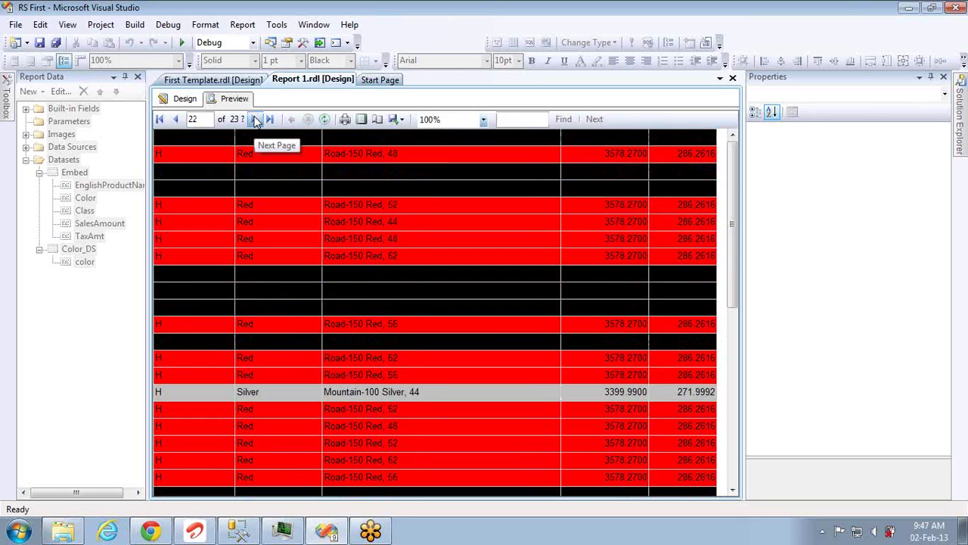
left_click(255, 120)
left_click(255, 119)
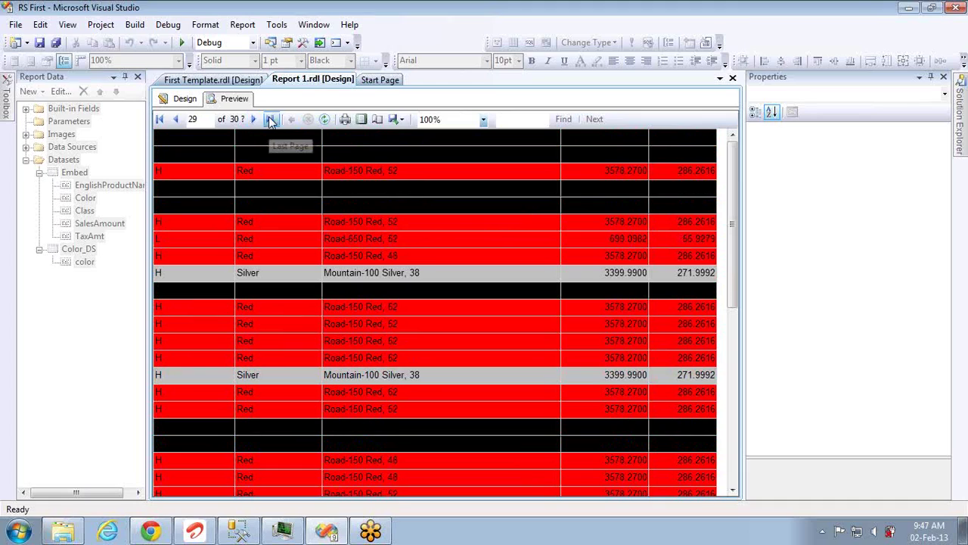
left_click(271, 120)
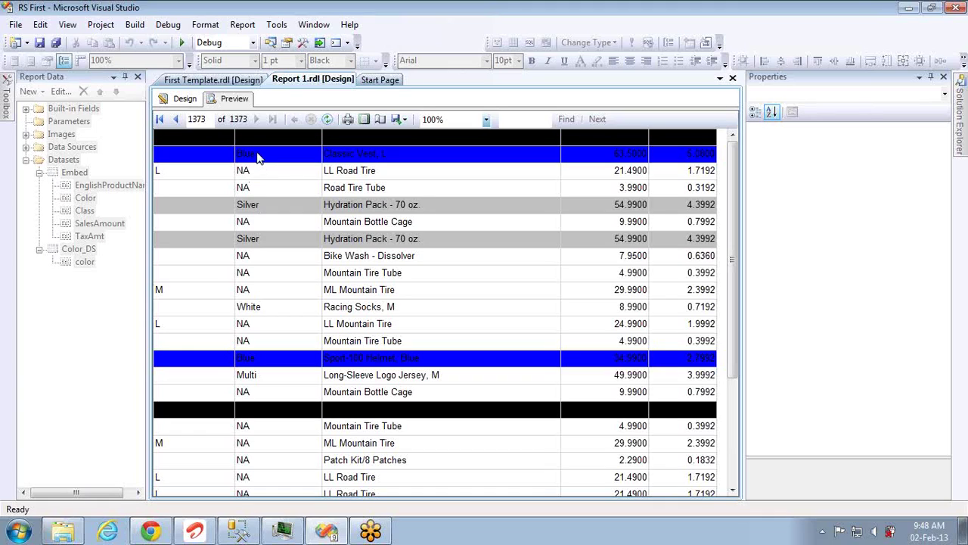
left_click(187, 102)
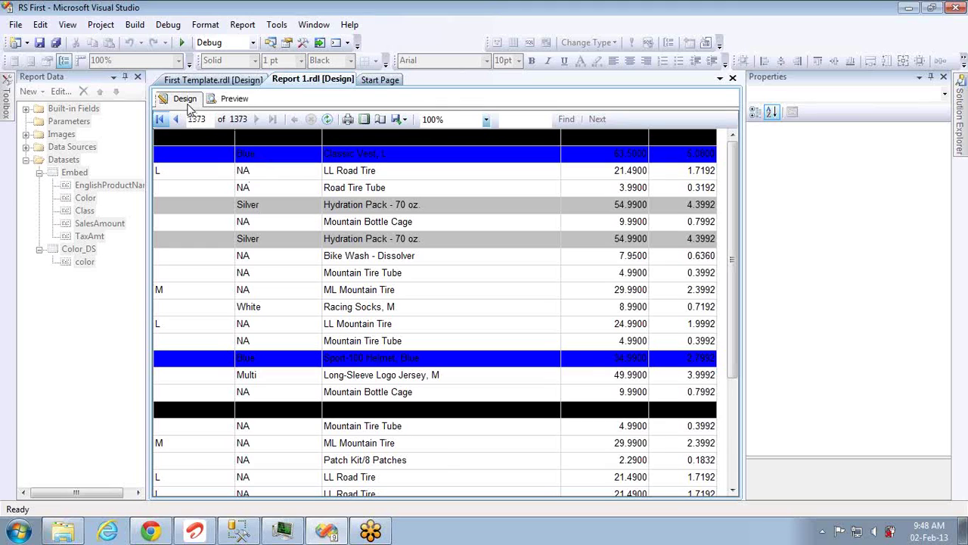